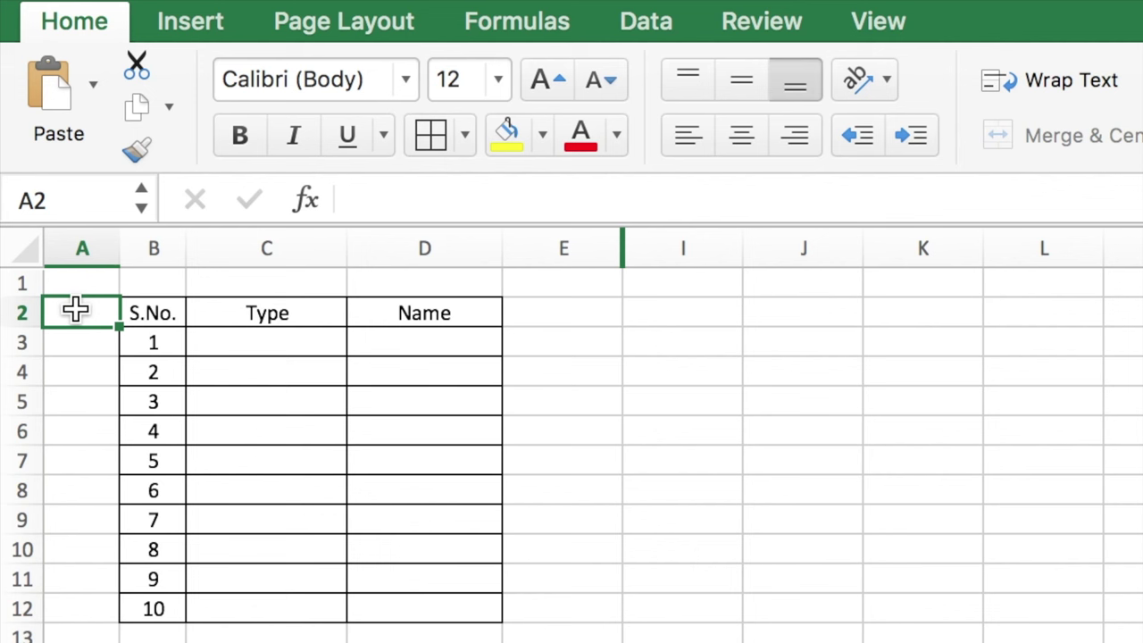
# Set the first row's Type to Fruit and its Name to Grape from the drop-downs
pyautogui.click(286, 336)
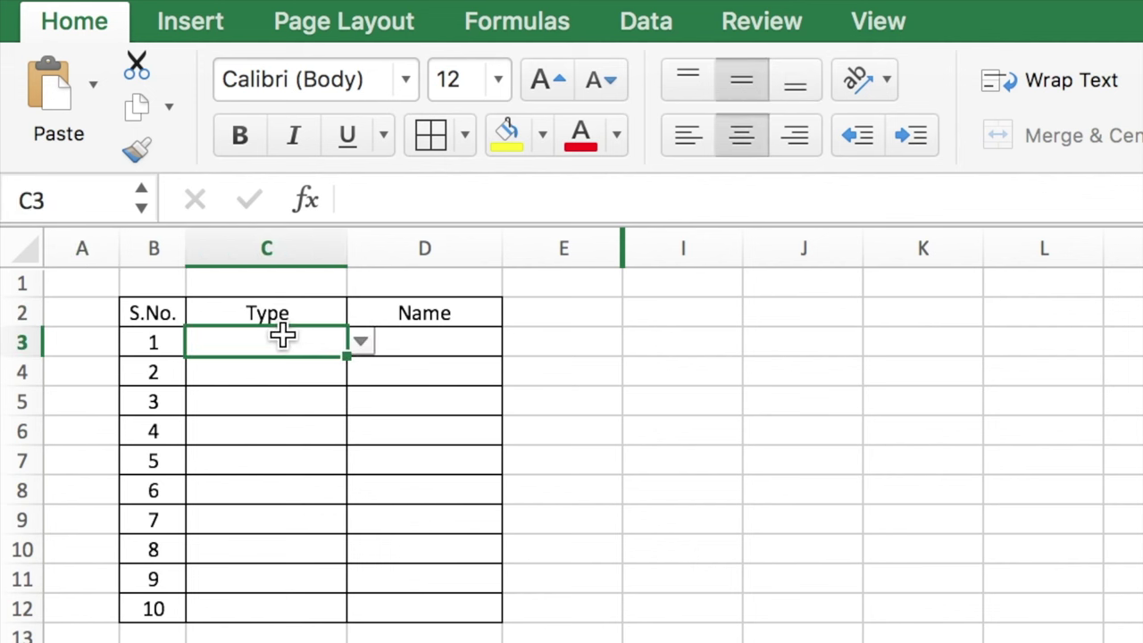
pyautogui.click(362, 343)
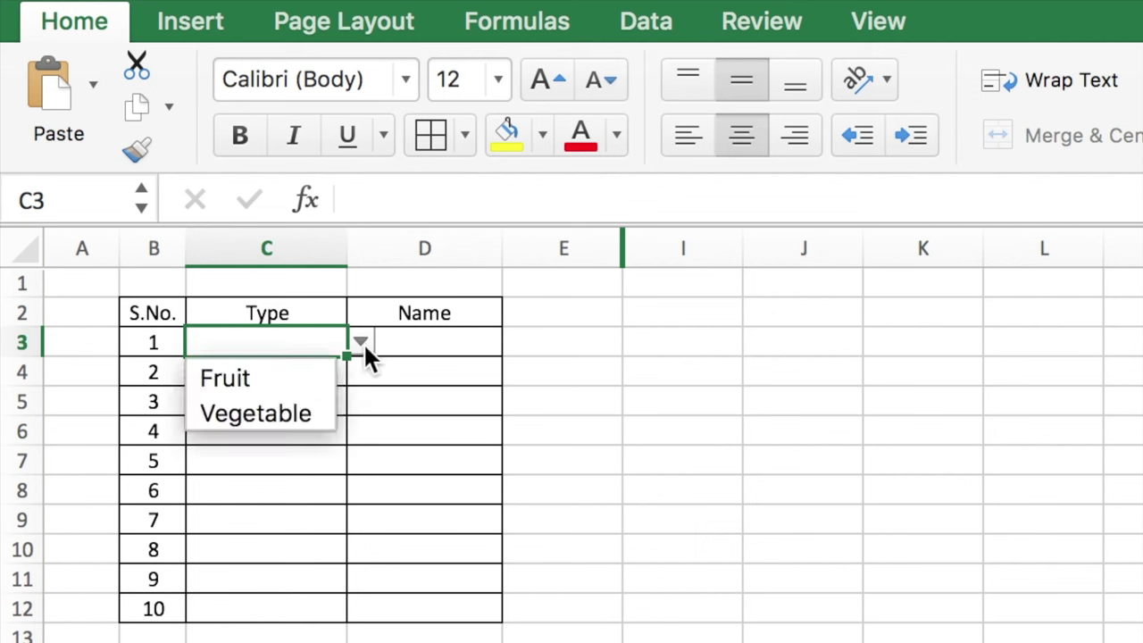
pyautogui.click(295, 379)
pyautogui.click(427, 338)
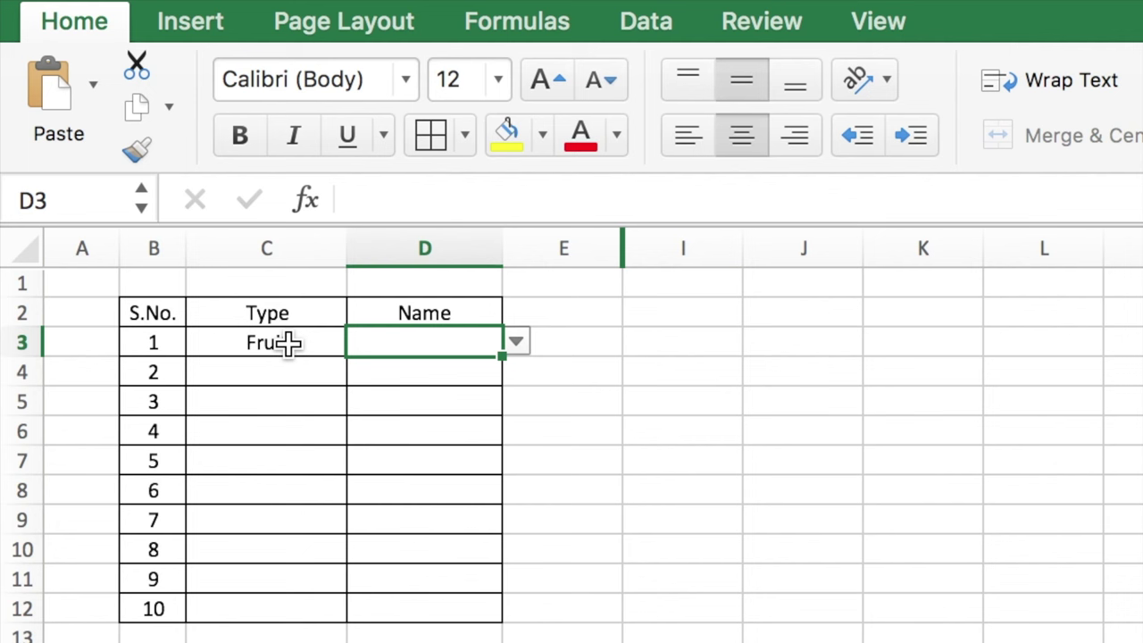
pyautogui.click(516, 340)
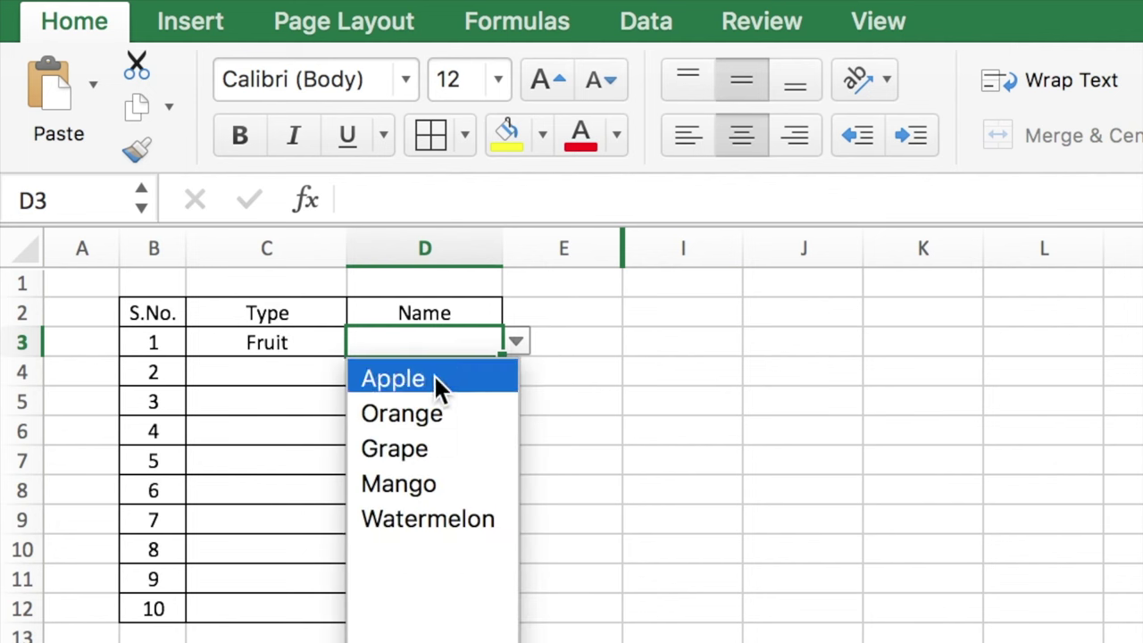
pyautogui.click(427, 449)
# Set the second row's Type to Vegetable and its Name to Cucumber
pyautogui.click(290, 375)
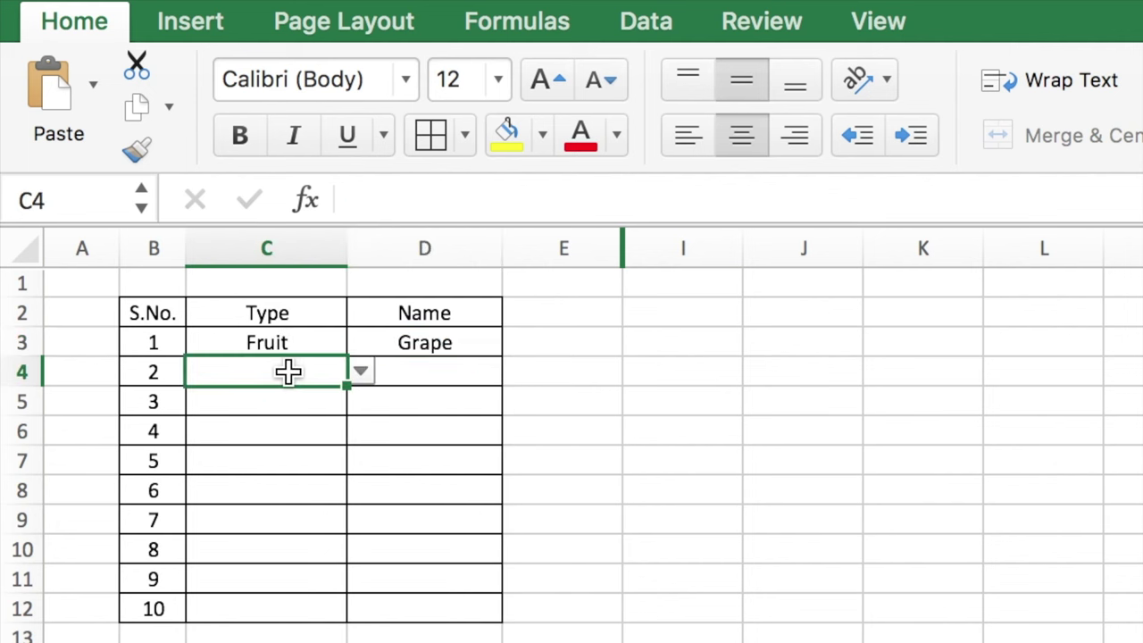
pyautogui.click(359, 371)
pyautogui.click(289, 442)
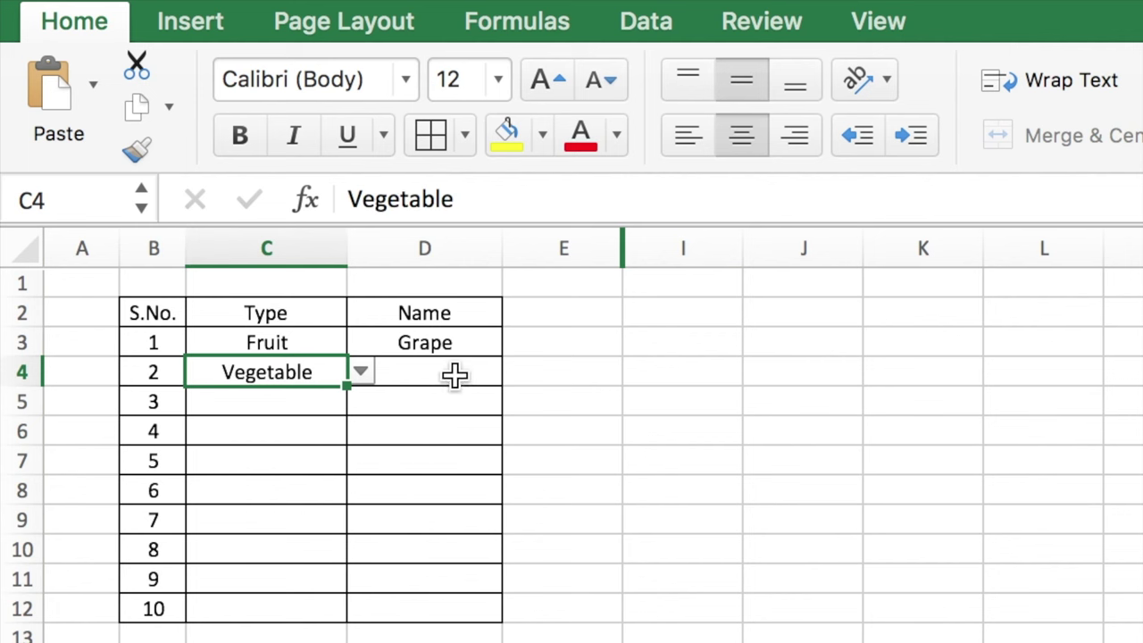
pyautogui.click(454, 376)
pyautogui.click(516, 372)
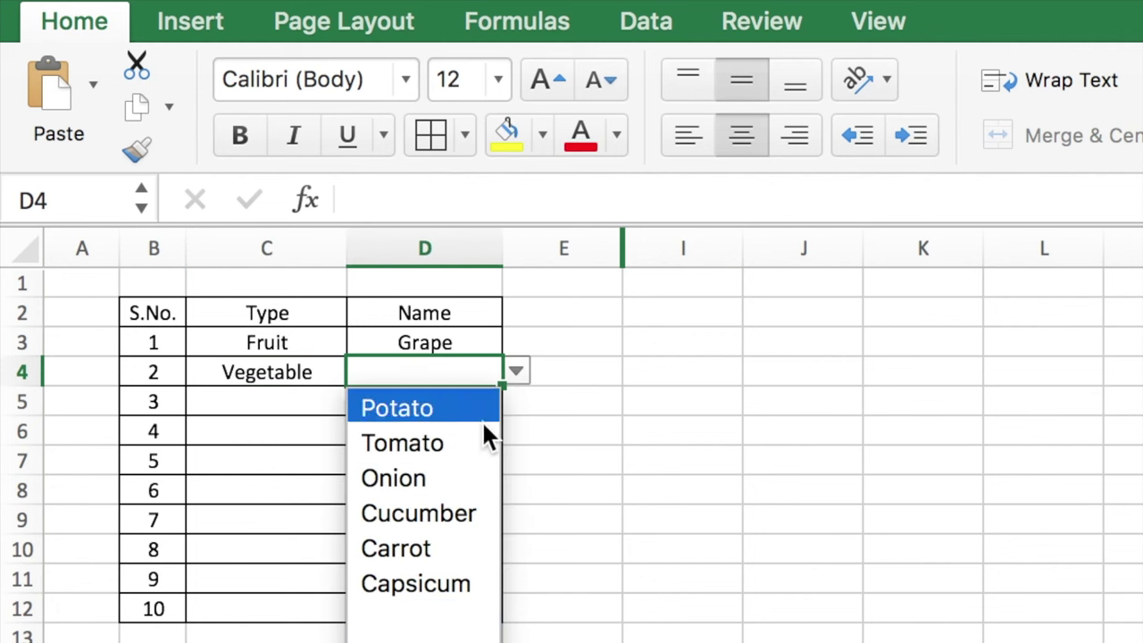
pyautogui.click(438, 512)
pyautogui.click(329, 407)
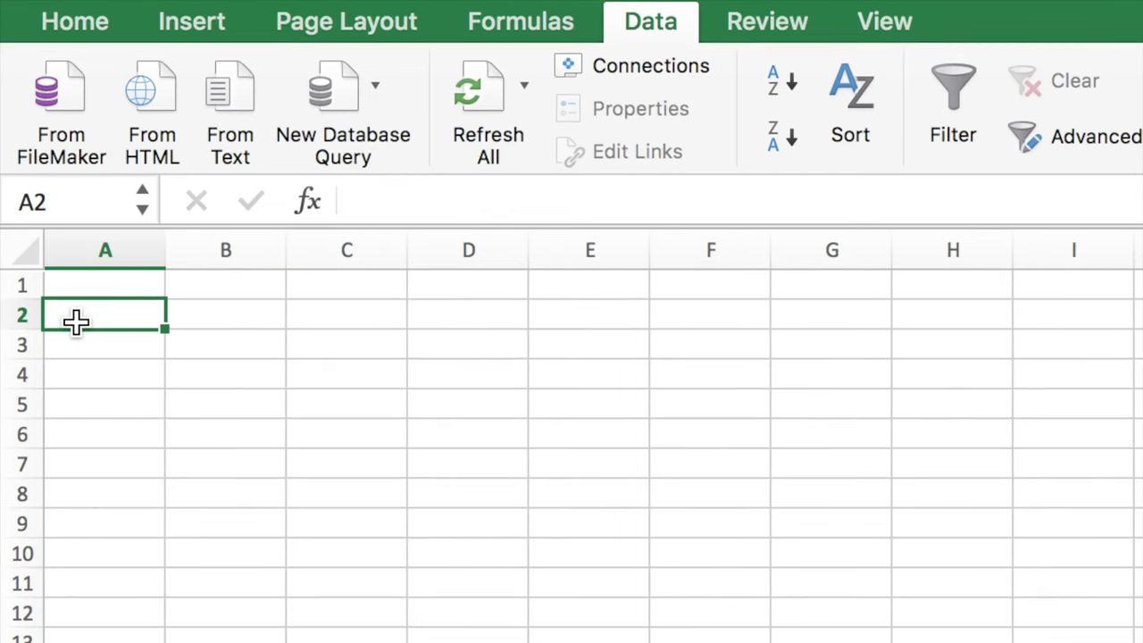
# Enter Type, Fruits and Vegetables down cells B2:B4
pyautogui.click(202, 309)
pyautogui.write('Type')
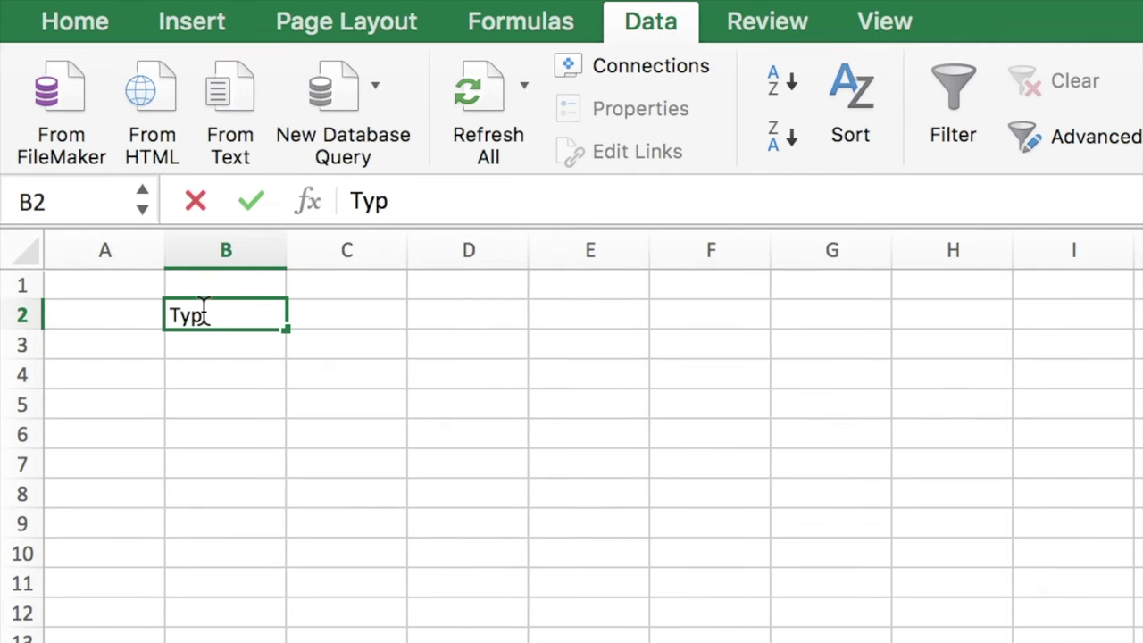
pyautogui.press('Return')
pyautogui.write('Fruits')
pyautogui.press('Return')
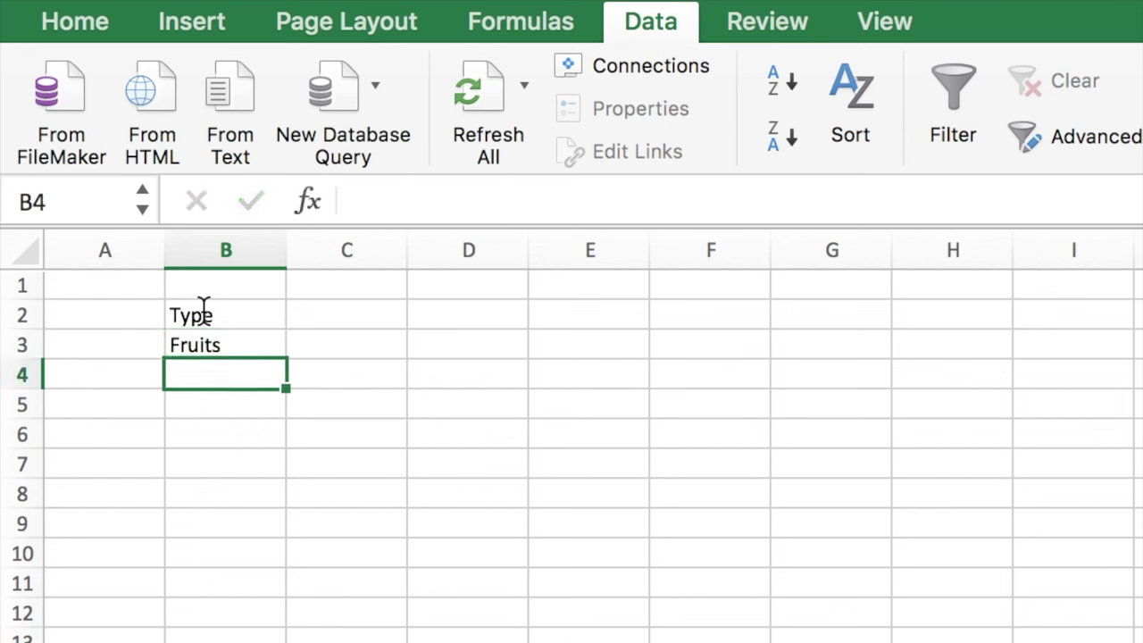
pyautogui.write('Vegetables')
pyautogui.press('Return')
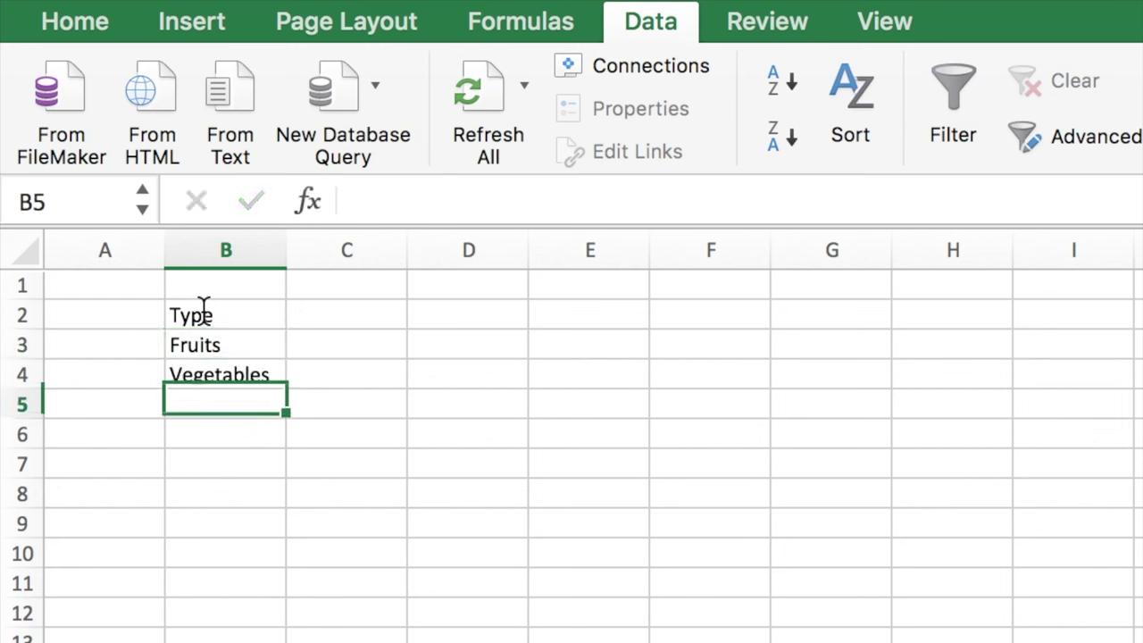
# Enter a Fruits header with Apple, Orange, Mango and Grape below it in column C
pyautogui.click(353, 312)
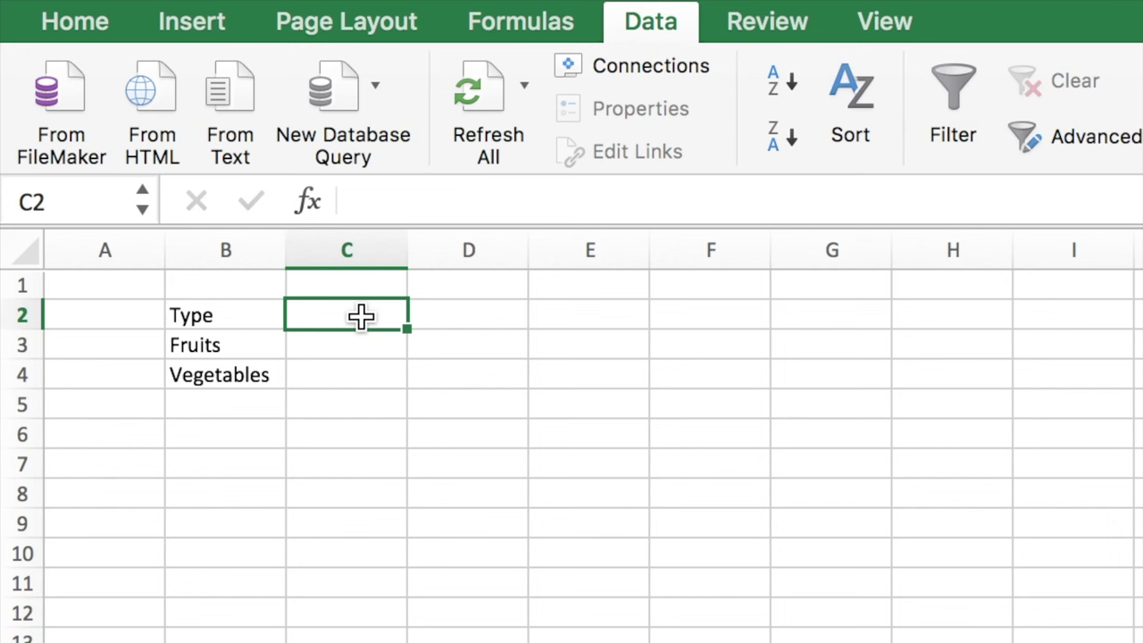
pyautogui.write('Fruits')
pyautogui.press('Return')
pyautogui.write('Ap')
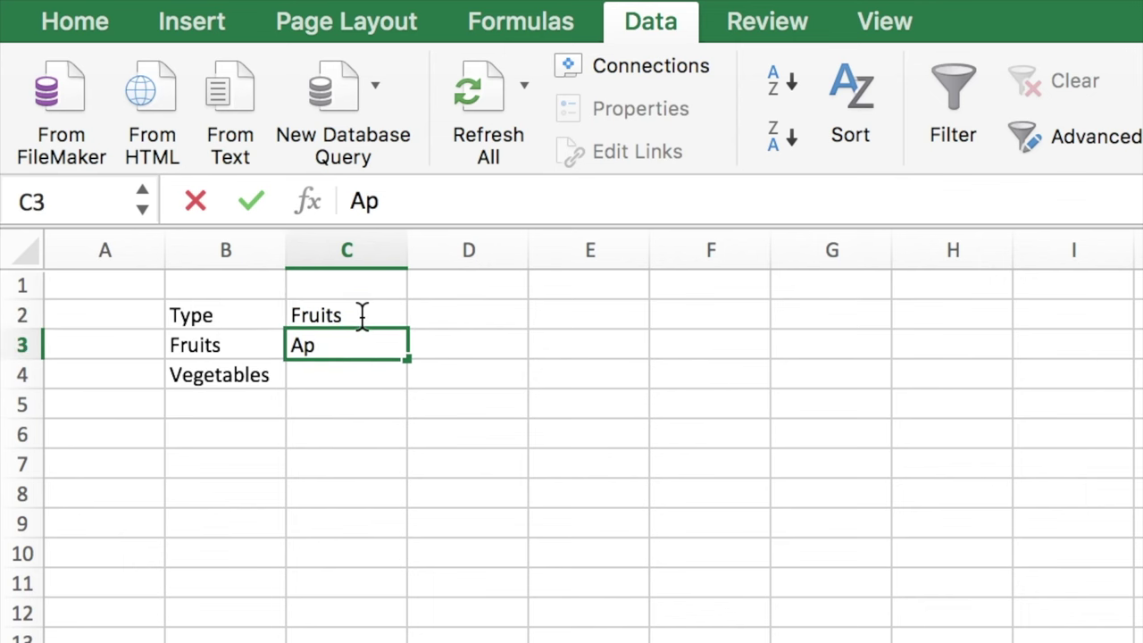
pyautogui.write('ple')
pyautogui.press('Return')
pyautogui.write('Orange')
pyautogui.press('Return')
pyautogui.write('MangoGrap')
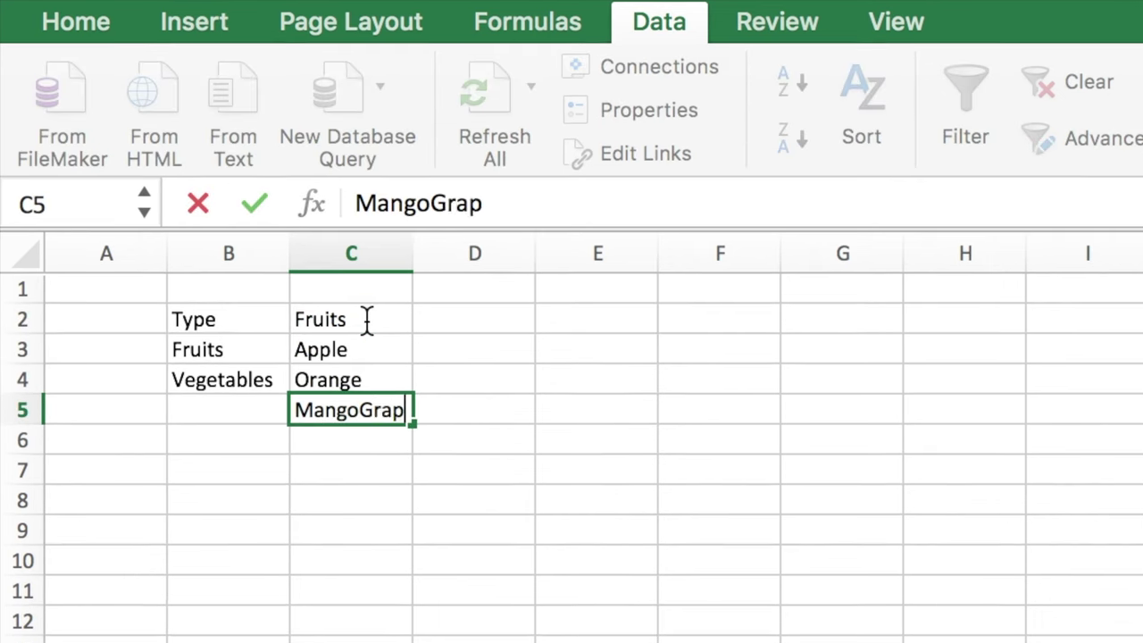
pyautogui.press('BackSpace')
pyautogui.press('BackSpace')
pyautogui.press('BackSpace')
pyautogui.press('BackSpace')
pyautogui.press('Return')
pyautogui.write('Grape')
pyautogui.press('Return')
# Enter a Vegetables header with Tomato, Onion, Cucumber, Carrot and Potato in column D
pyautogui.click(454, 319)
pyautogui.write('Ve')
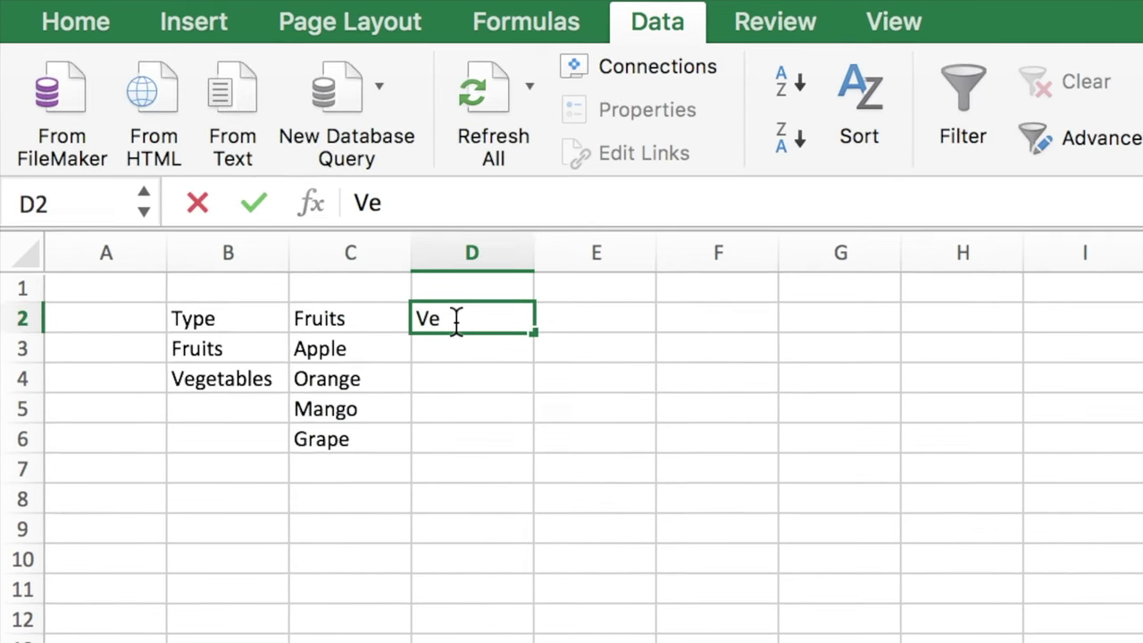
pyautogui.write('getables')
pyautogui.press('Return')
pyautogui.write('To')
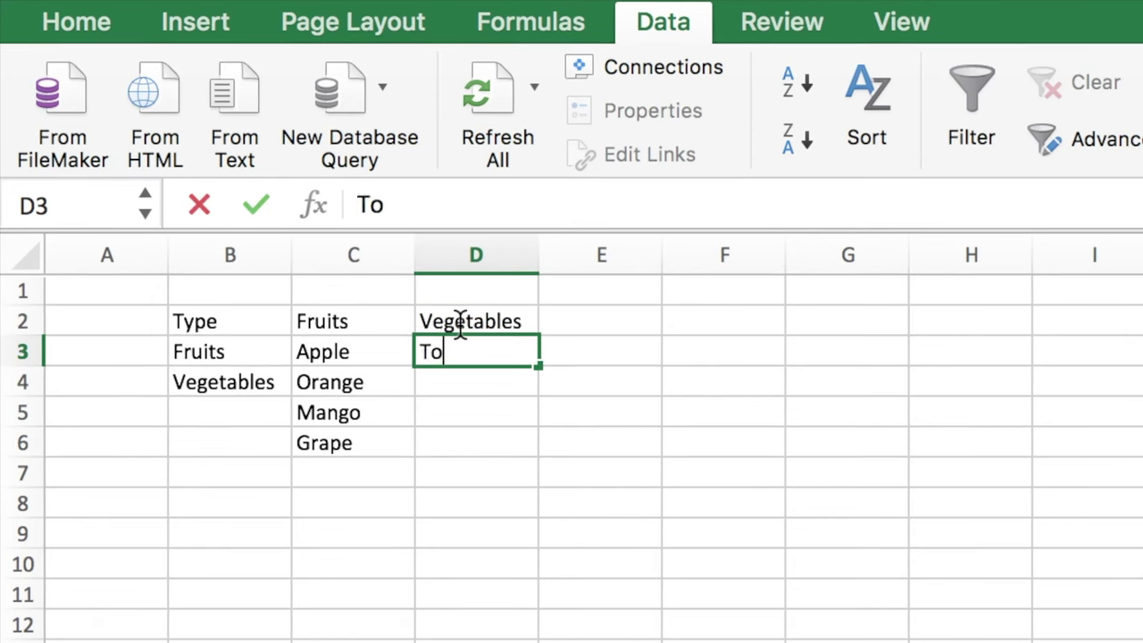
pyautogui.write('mato Onion Cucumber Carrot Potato')
pyautogui.press('Return')
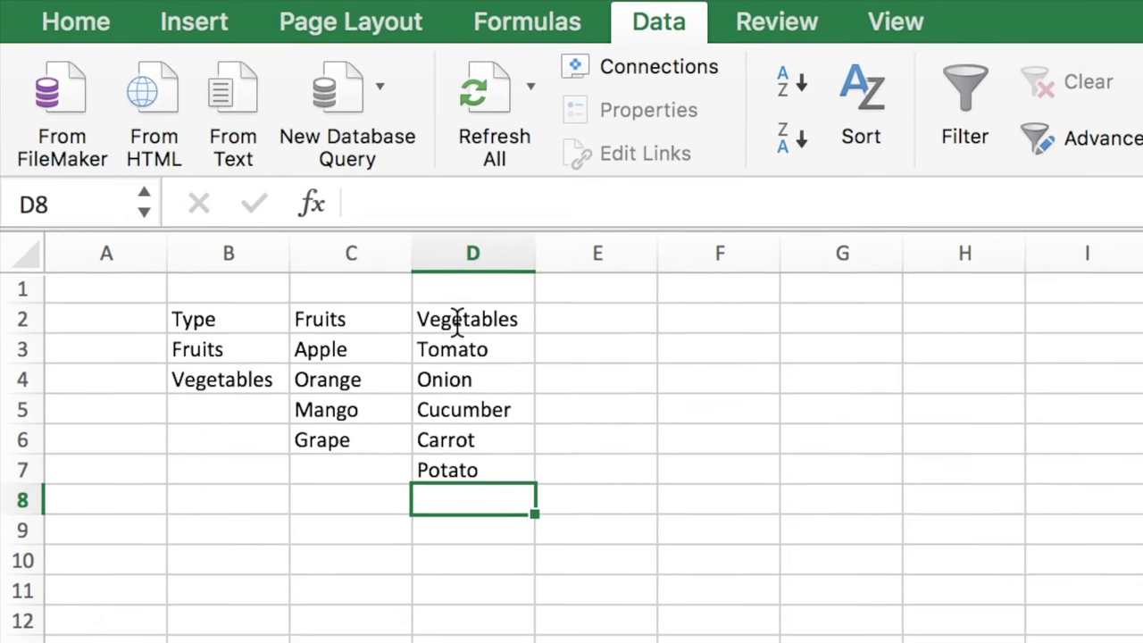
# Name the range C3:C10 'Fruits' through the Name Box
pyautogui.moveTo(365, 357); pyautogui.dragTo(355, 566)
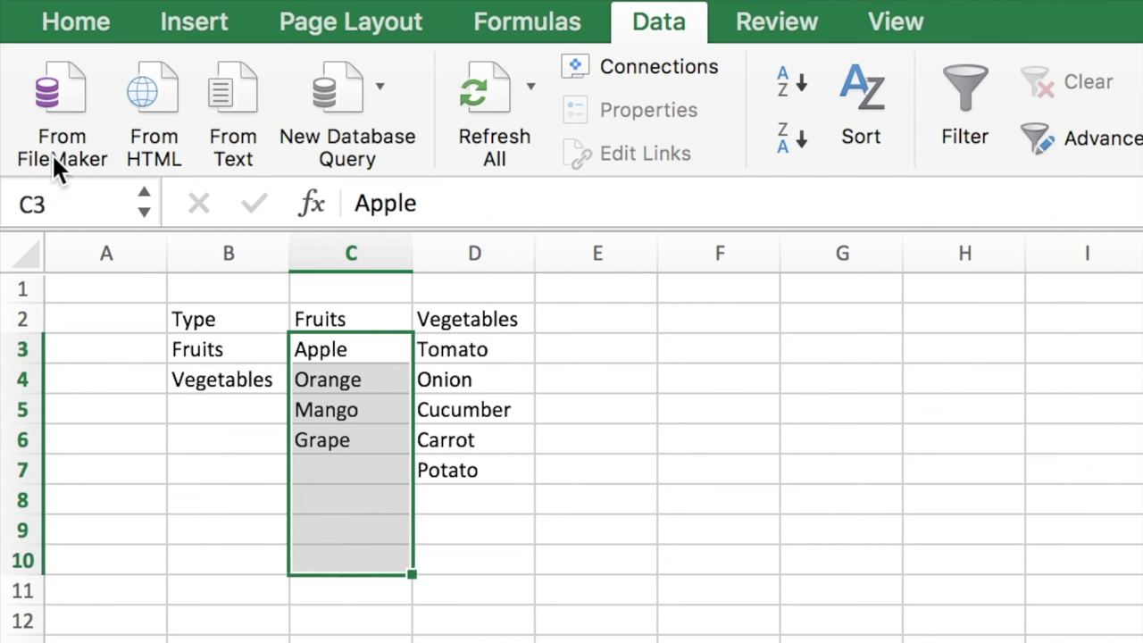
pyautogui.click(55, 192)
pyautogui.moveTo(8, 200); pyautogui.dragTo(63, 203)
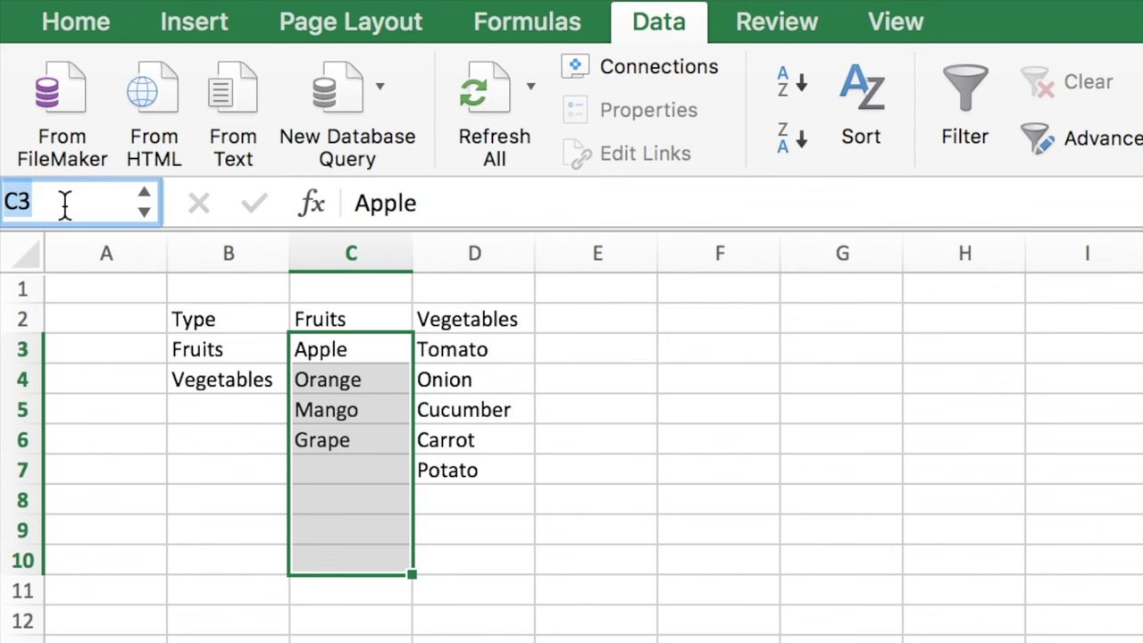
pyautogui.press('BackSpace')
pyautogui.press('BackSpace')
pyautogui.write('Fruits')
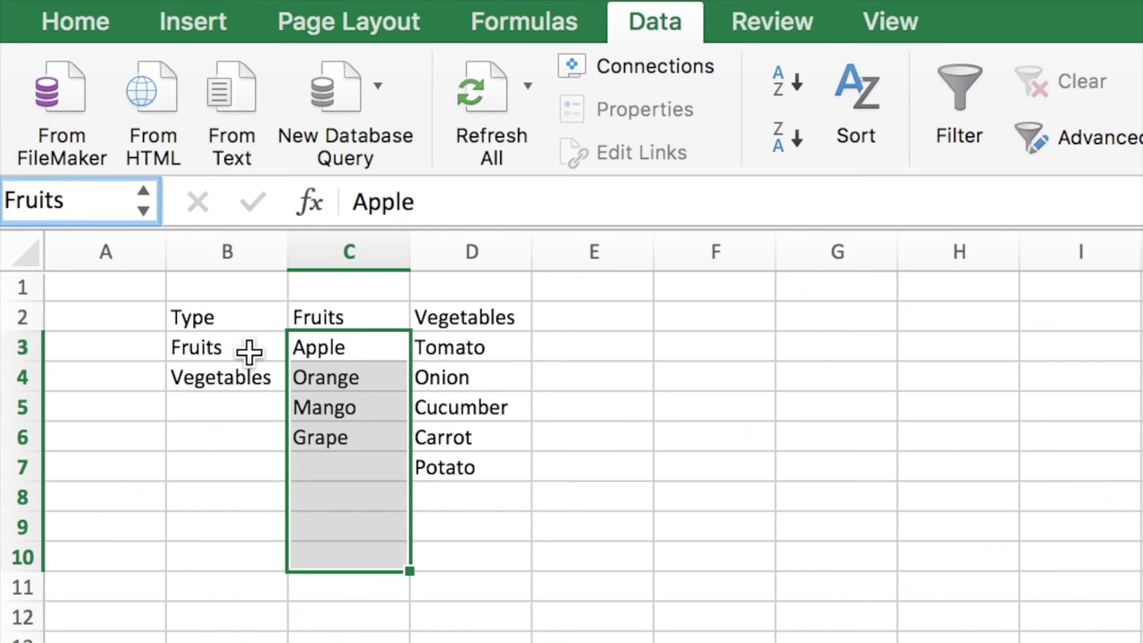
pyautogui.press('Return')
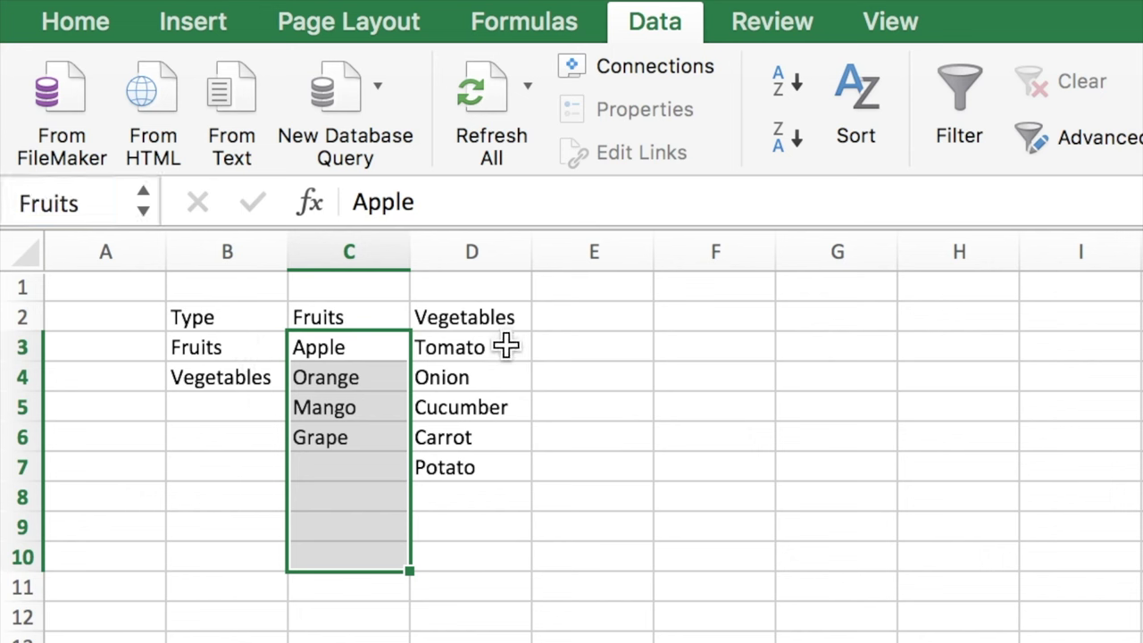
# Give the Fruits range C3:C10 a yellow fill
pyautogui.click(75, 21)
pyautogui.click(513, 132)
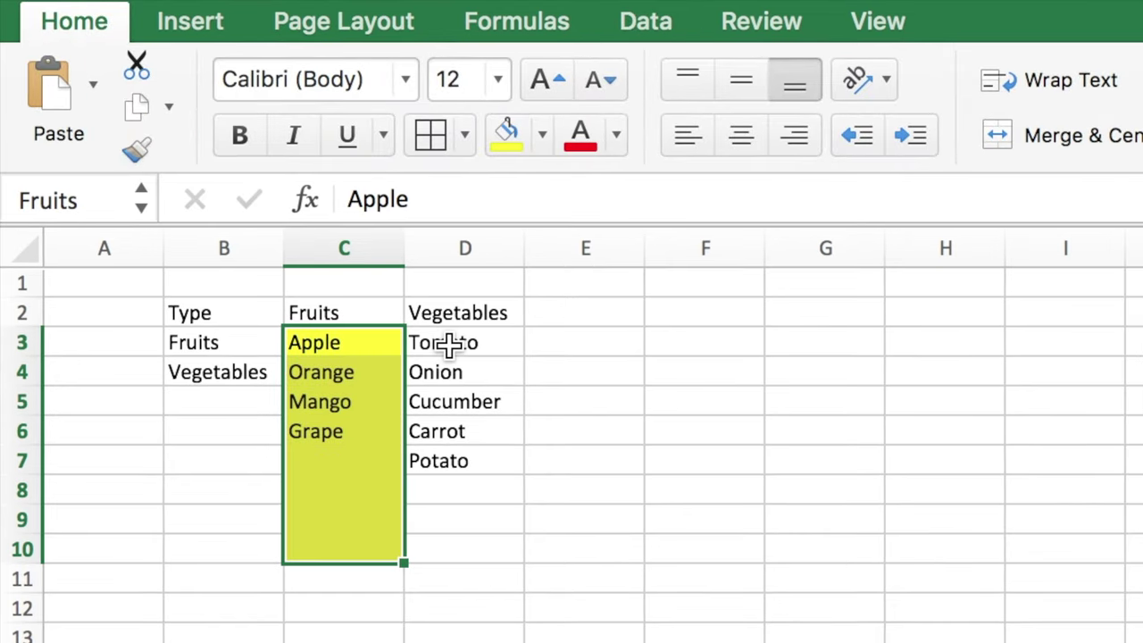
pyautogui.moveTo(448, 344); pyautogui.dragTo(444, 543)
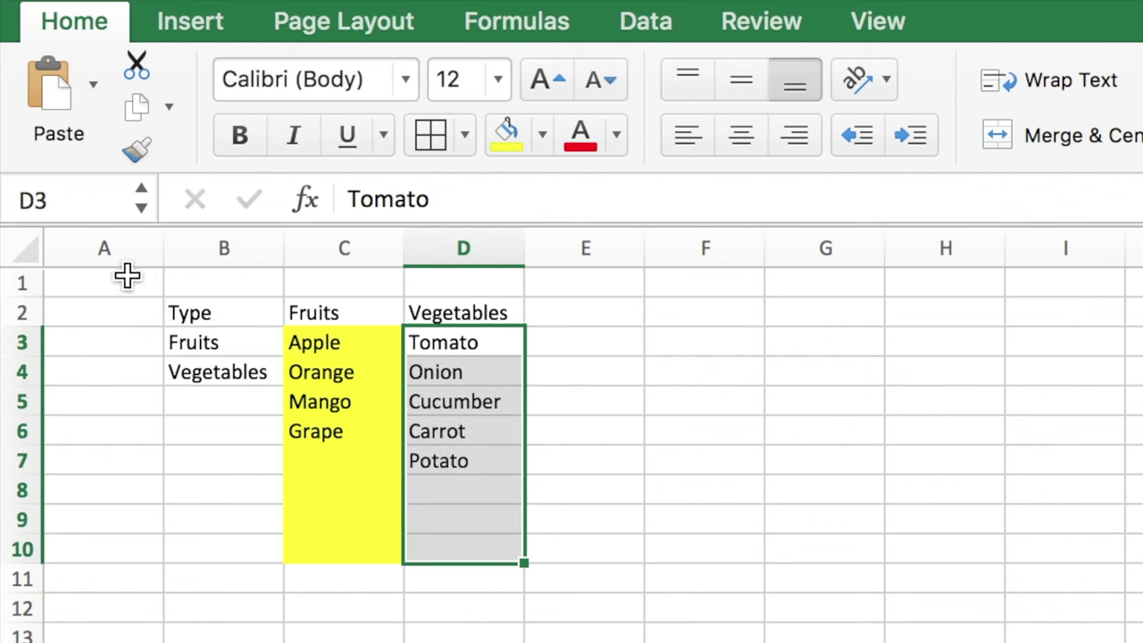
# Name D3:D10 'Vegetables' in the Name Box and fill it yellow
pyautogui.click(62, 205)
pyautogui.click(21, 192)
pyautogui.moveTo(21, 192); pyautogui.dragTo(65, 196)
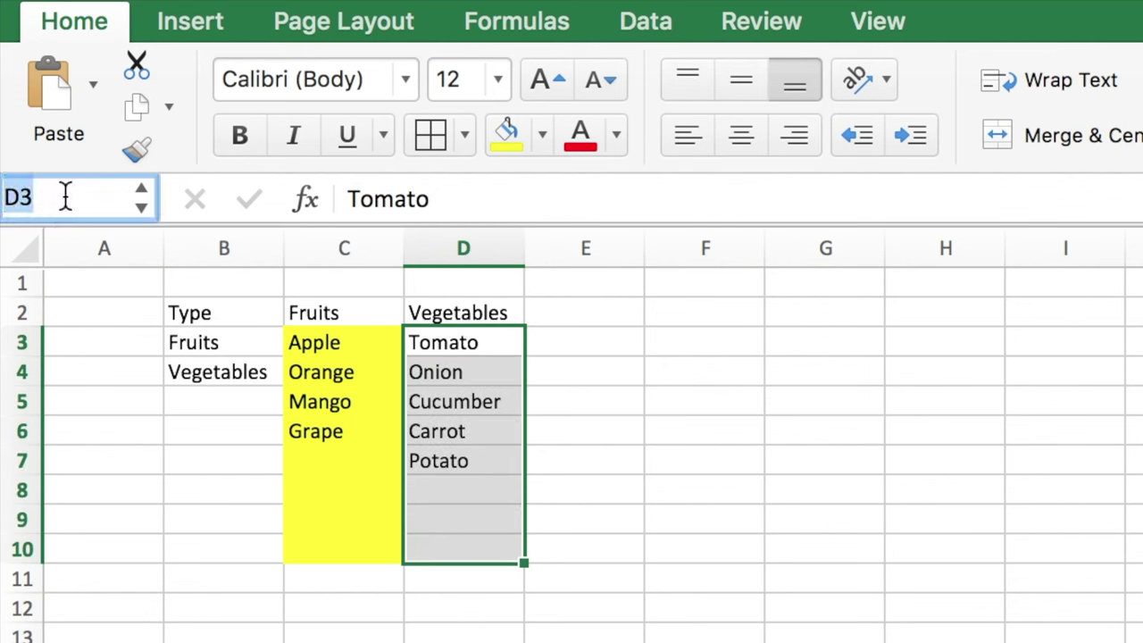
pyautogui.write('Vegetables')
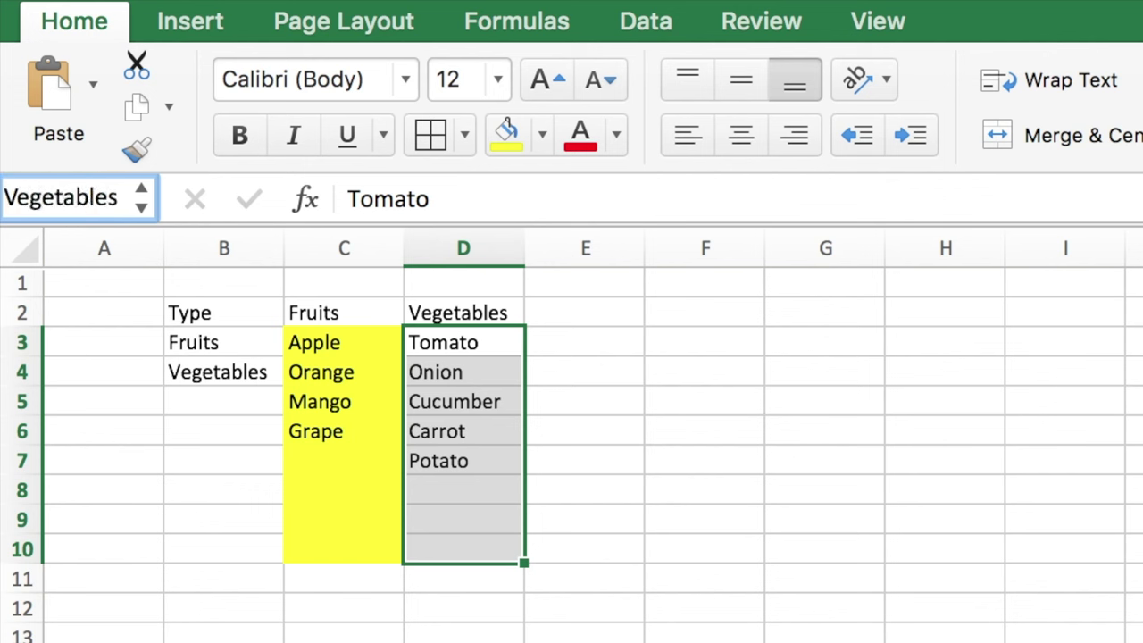
pyautogui.press('Return')
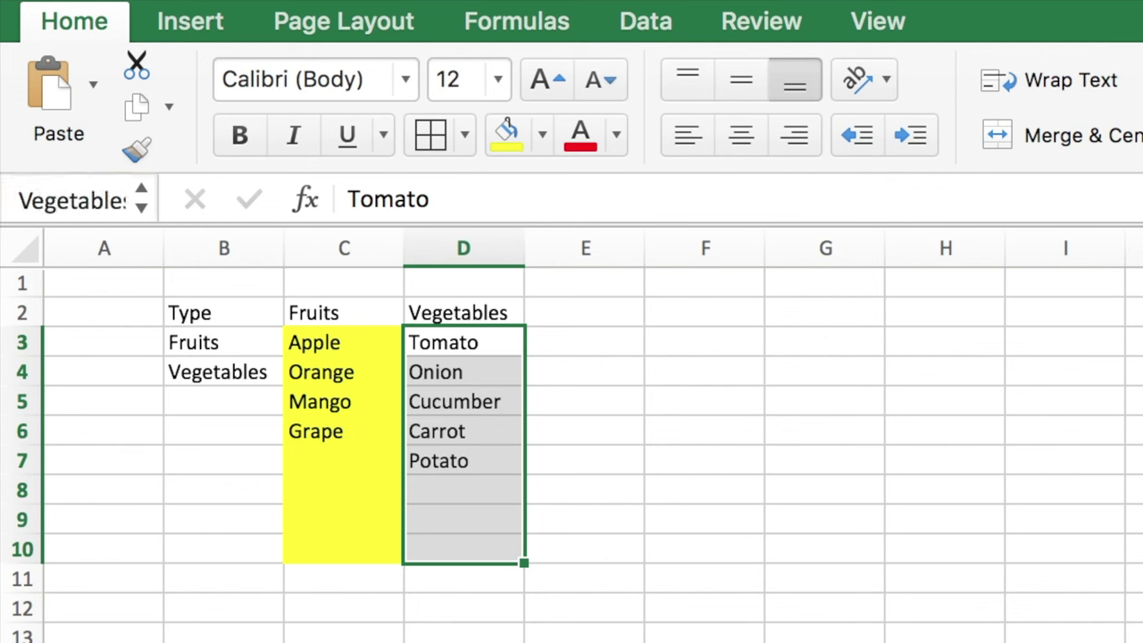
pyautogui.click(504, 130)
pyautogui.click(533, 627)
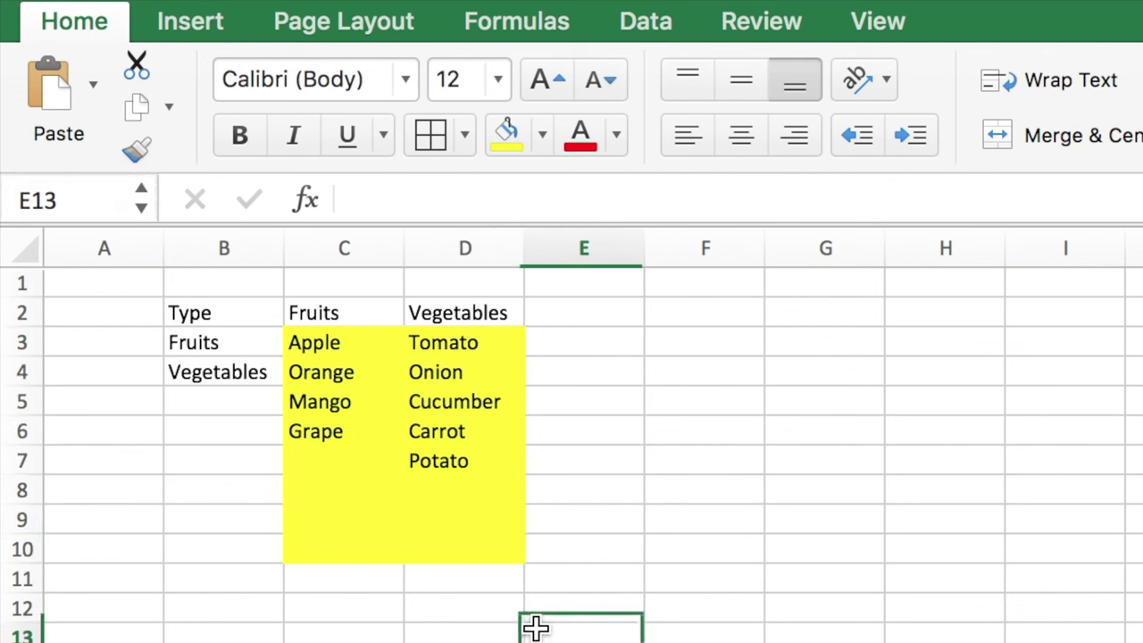
# Reselect C3:C10 and D3:D10 to confirm their Fruits and Vegetables names
pyautogui.click(366, 337)
pyautogui.moveTo(367, 337); pyautogui.dragTo(348, 556)
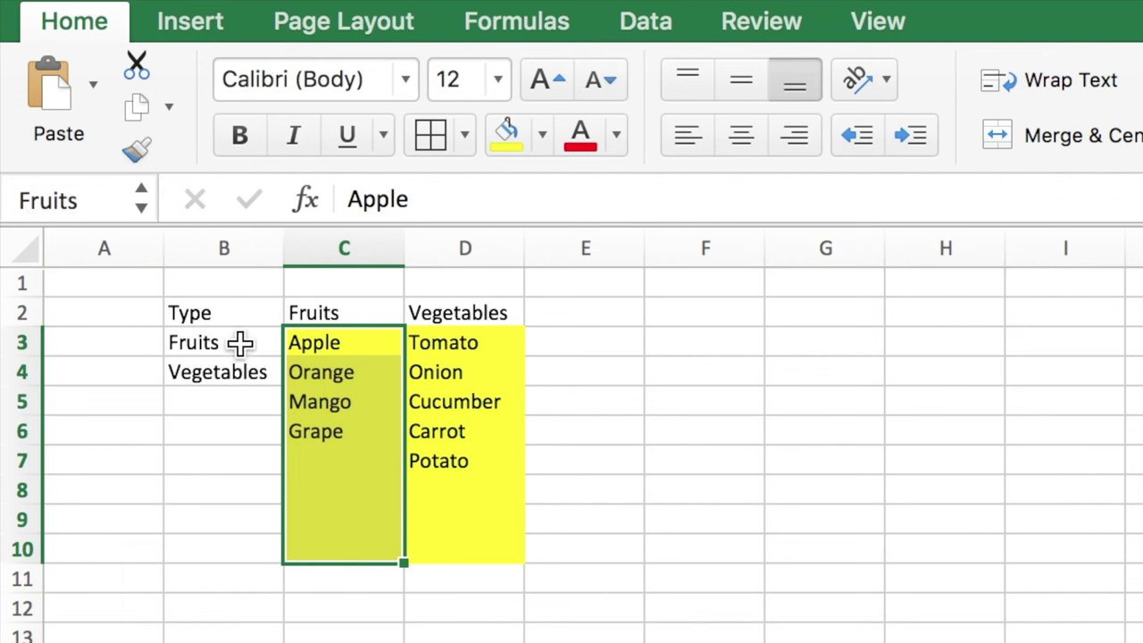
pyautogui.moveTo(431, 339); pyautogui.dragTo(449, 555)
# Add headings S.No., Type, Name in F2:H2 and serial numbers 1–6 in F3:F8
pyautogui.click(710, 314)
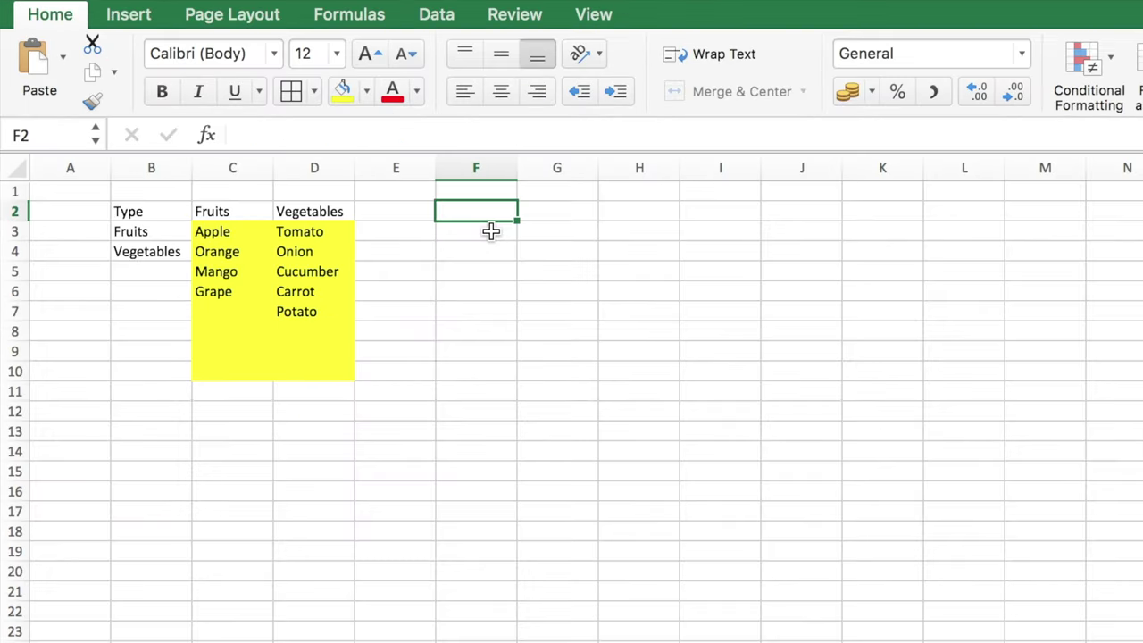
pyautogui.write('S.No.')
pyautogui.press('Tab')
pyautogui.write('Type')
pyautogui.press('Tab')
pyautogui.write('Name')
pyautogui.press('Return')
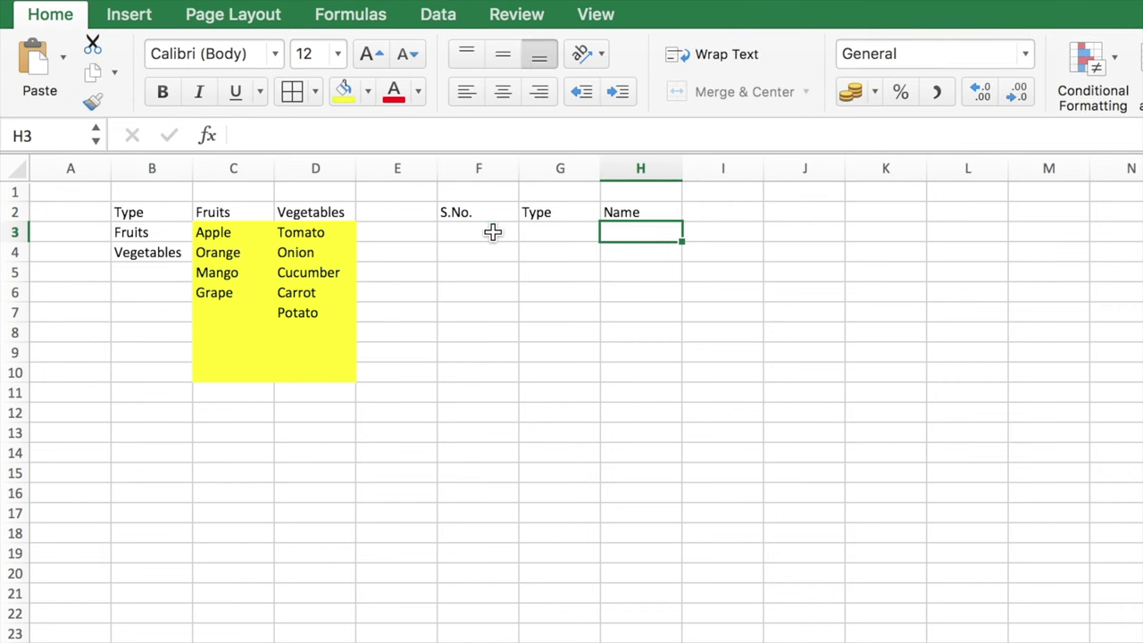
pyautogui.click(492, 232)
pyautogui.write('1 2 3 4 5 6')
pyautogui.press('Tab')
pyautogui.press('Up')
pyautogui.press('Up')
pyautogui.press('Up')
pyautogui.press('Up')
pyautogui.press('Up')
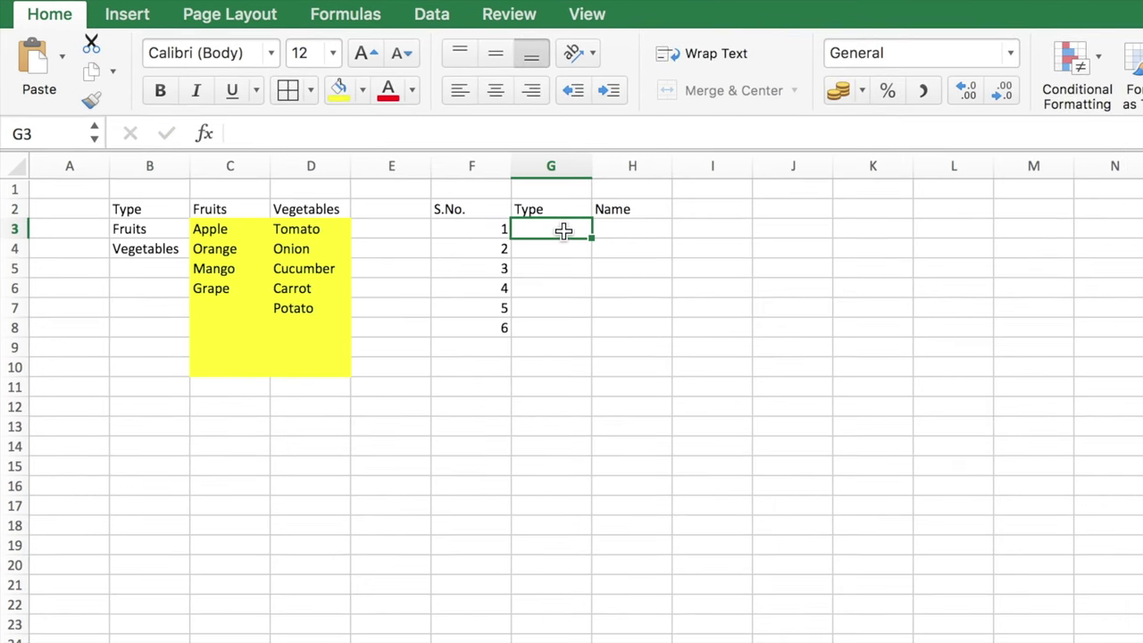
# Give G3:G8 a List data validation sourced from =$B$3:$B$4
pyautogui.moveTo(557, 229); pyautogui.dragTo(555, 325)
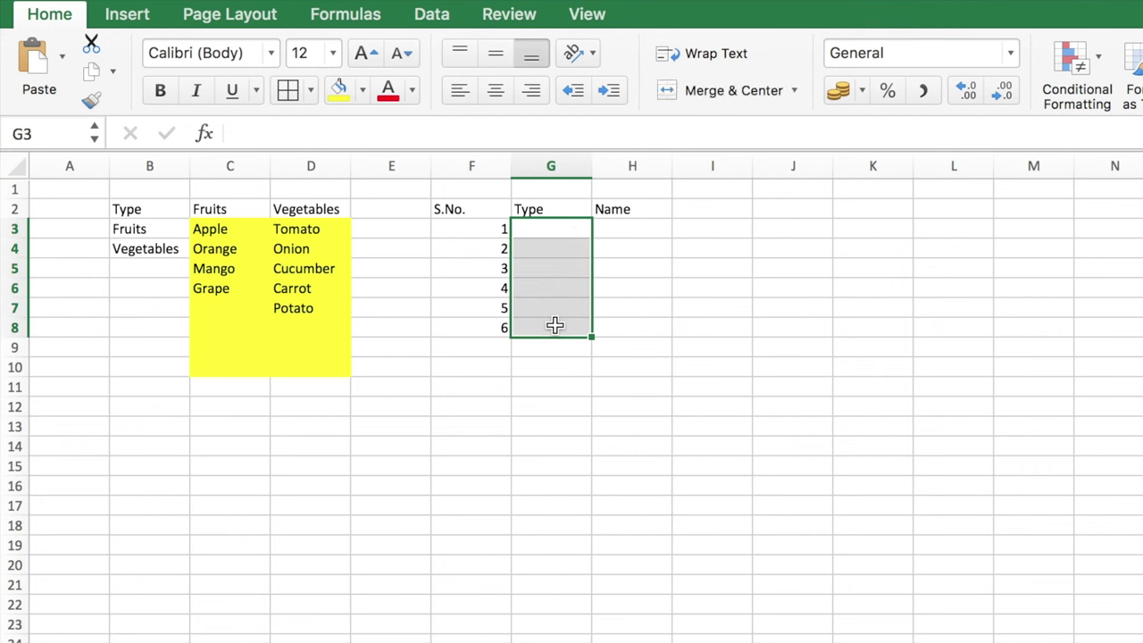
pyautogui.click(425, 19)
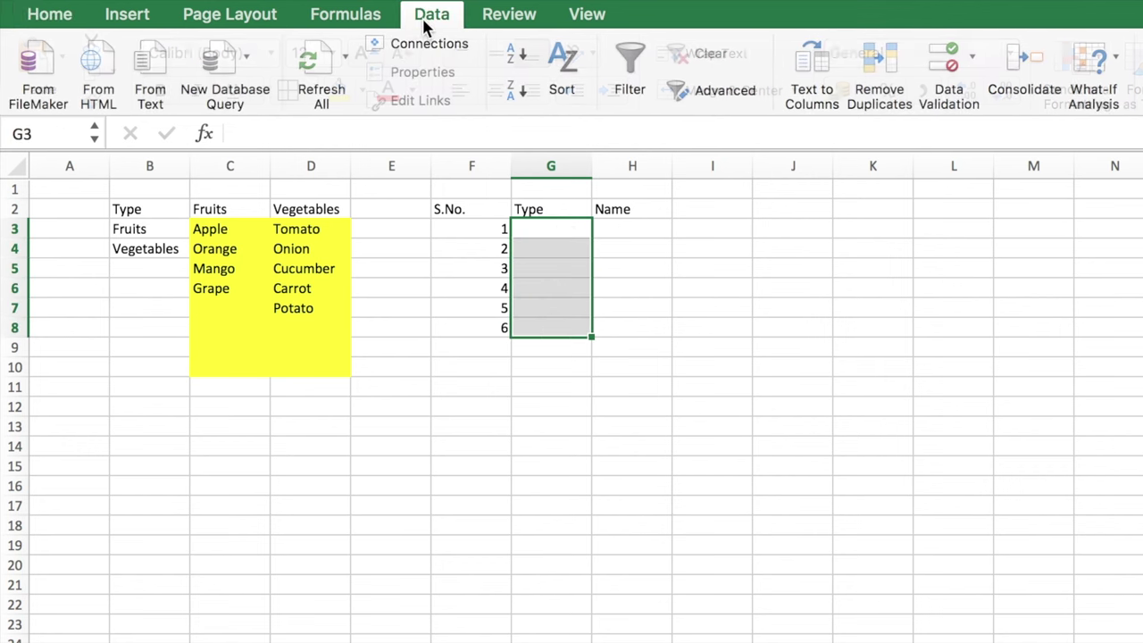
pyautogui.click(975, 57)
pyautogui.click(978, 100)
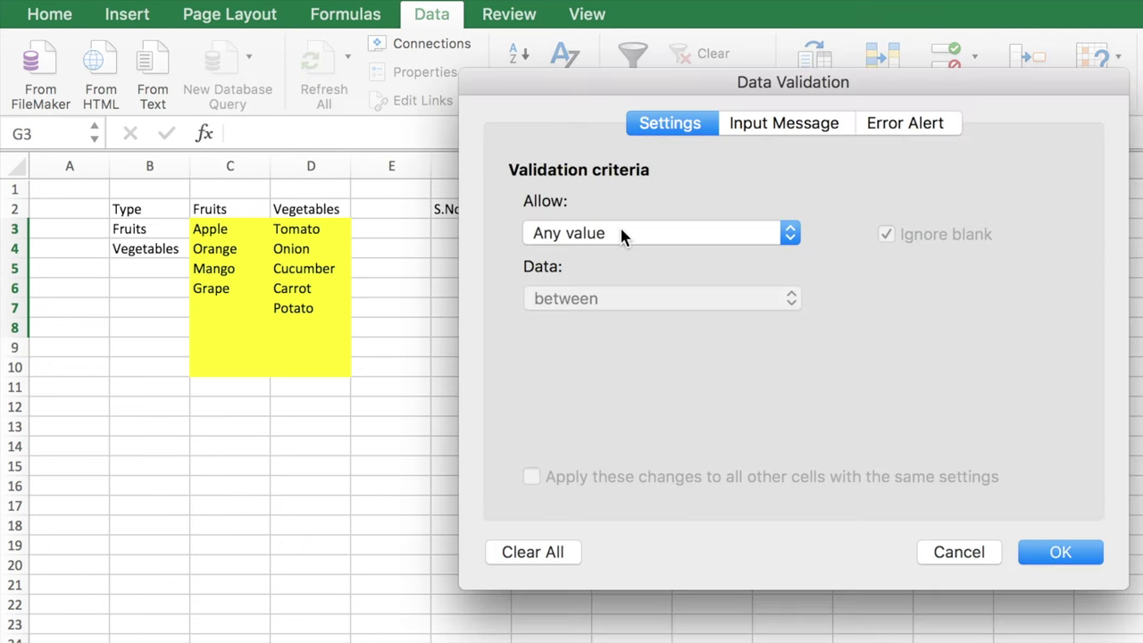
pyautogui.click(793, 237)
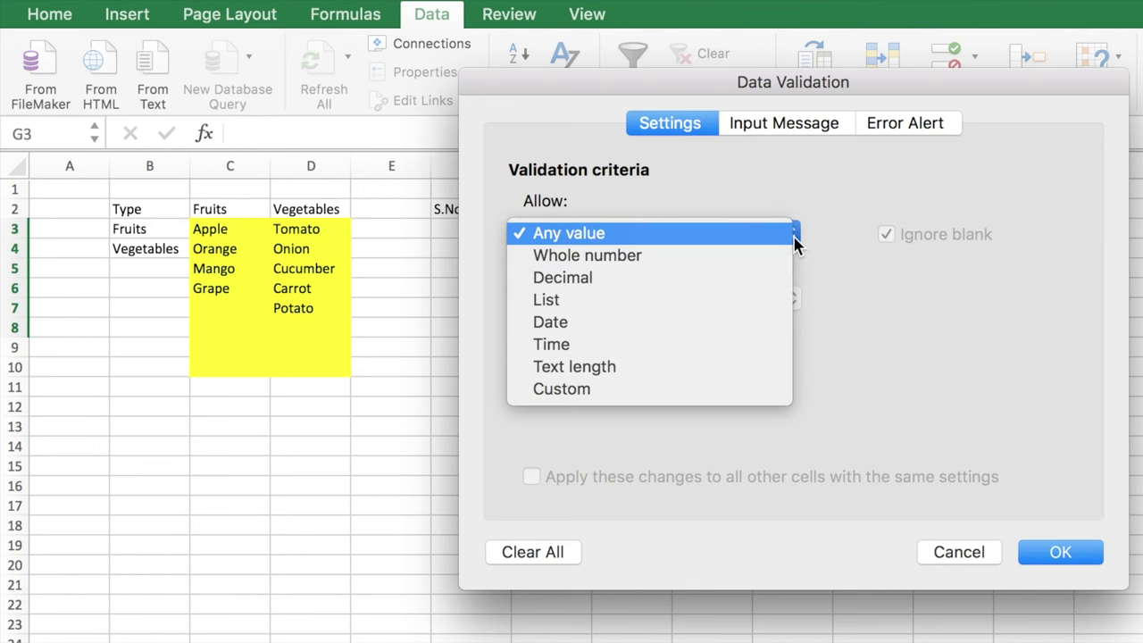
pyautogui.click(635, 302)
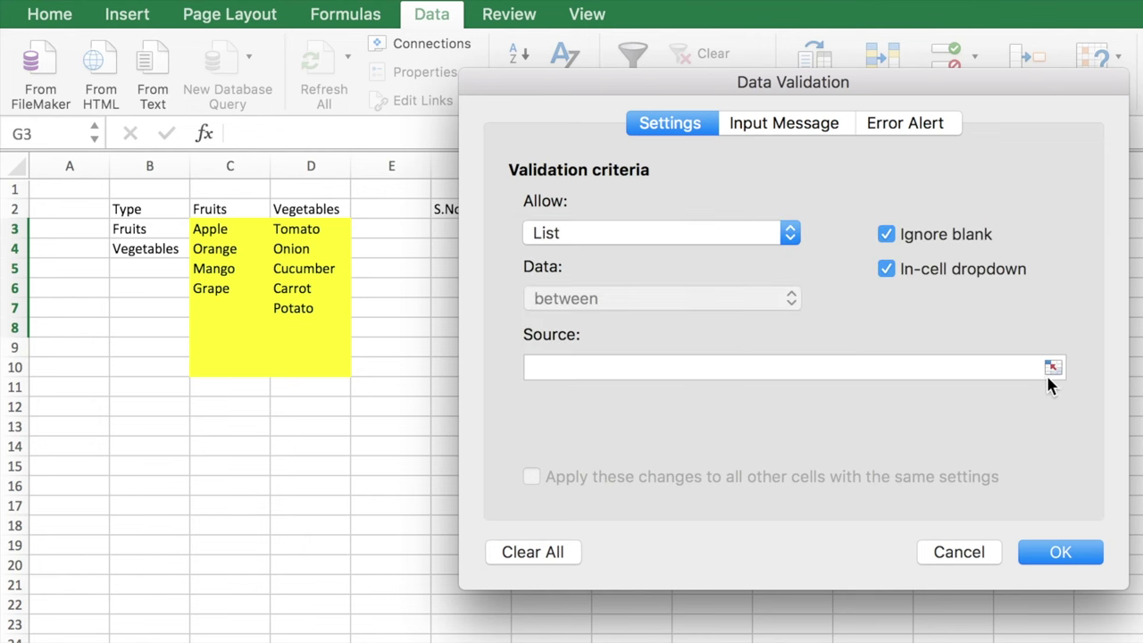
pyautogui.click(1051, 366)
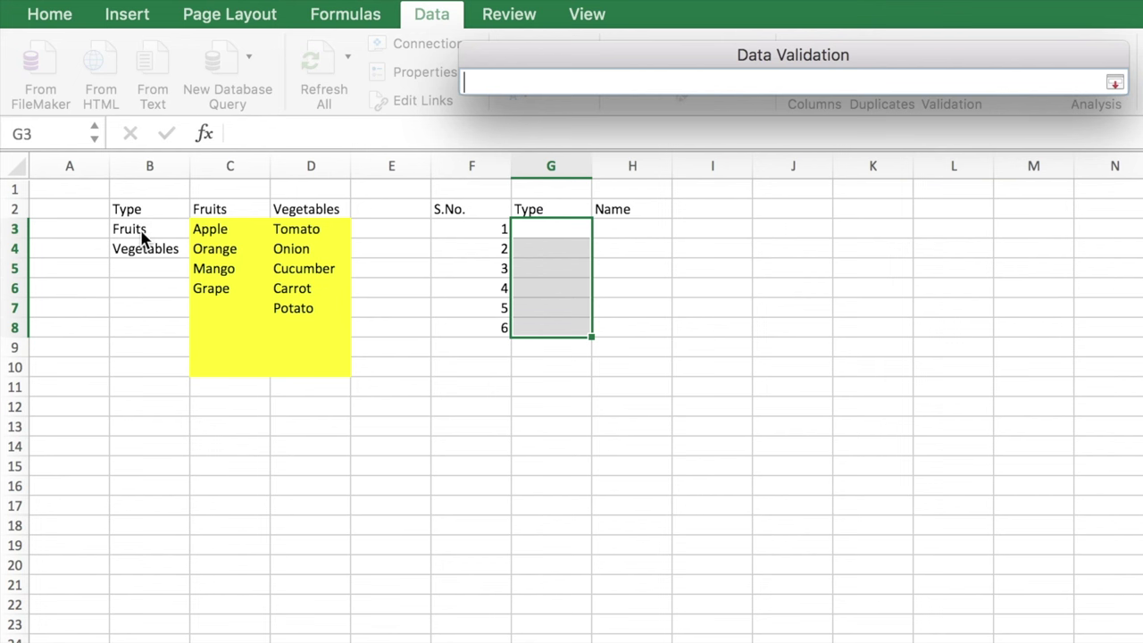
pyautogui.moveTo(143, 235); pyautogui.dragTo(137, 250)
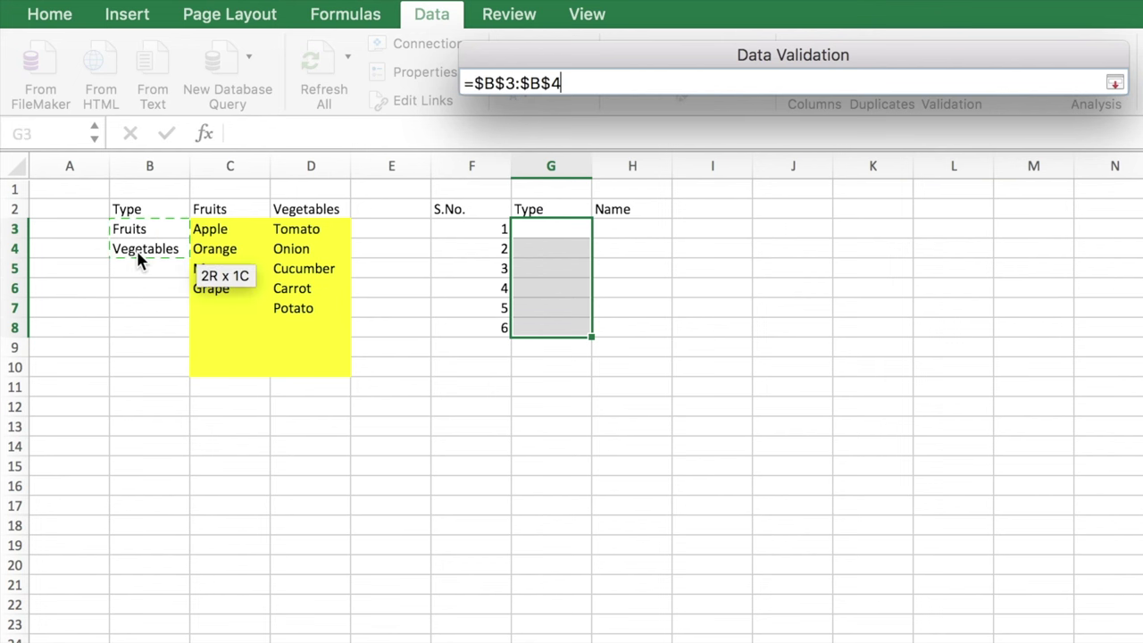
pyautogui.press('Return')
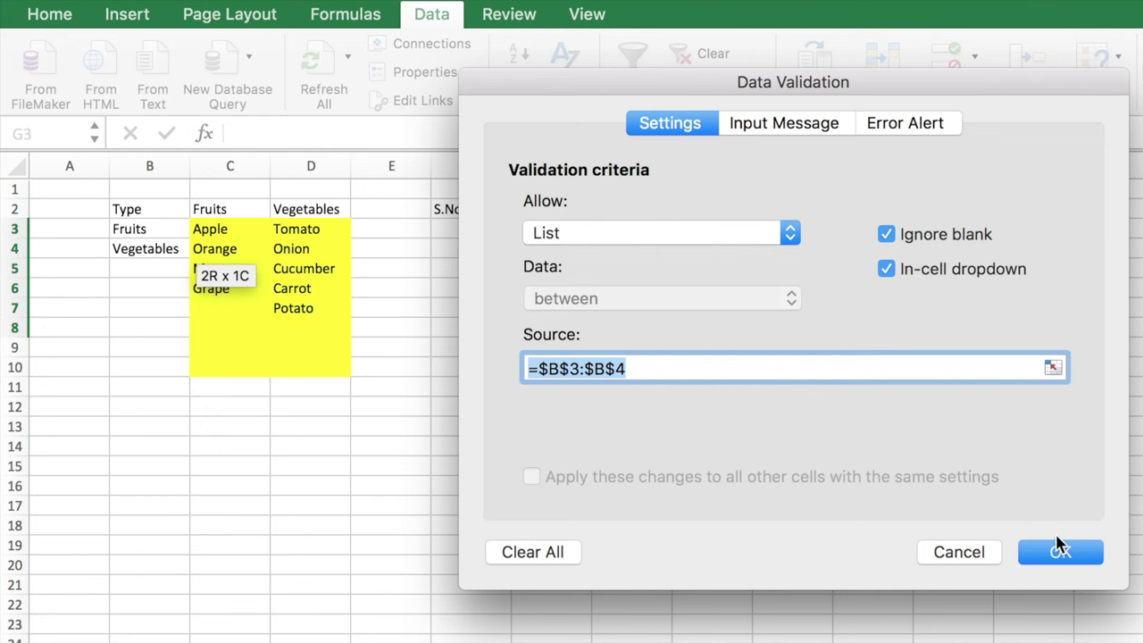
pyautogui.click(1079, 552)
pyautogui.click(435, 427)
# Choose Fruits in G3 and Vegetables in G4 from the Type drop-downs
pyautogui.click(553, 223)
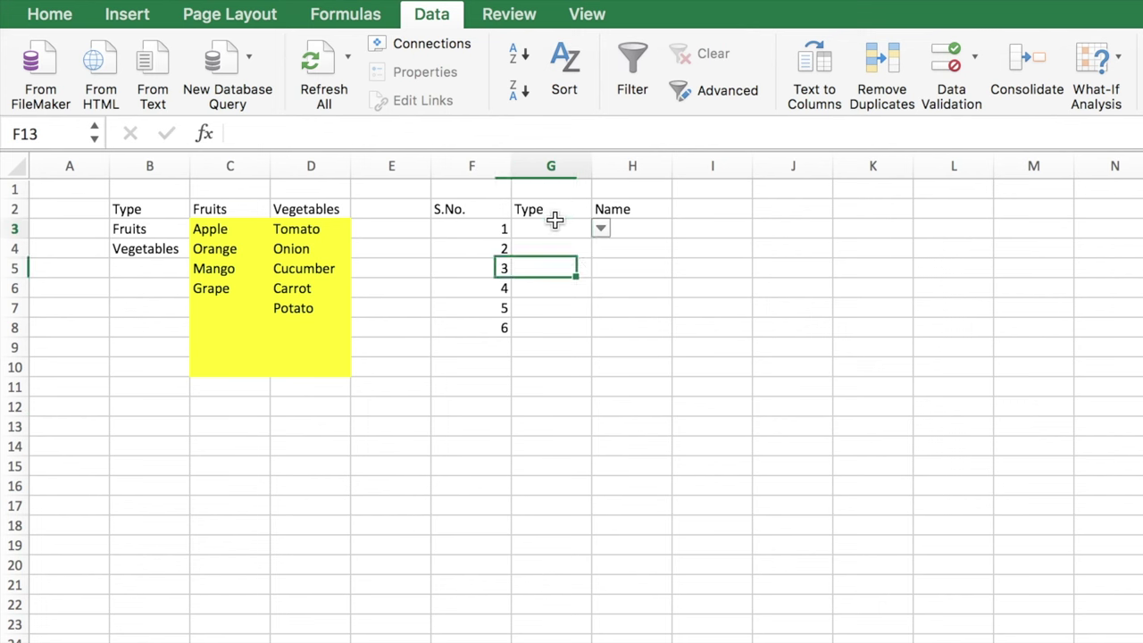
pyautogui.click(602, 229)
pyautogui.click(568, 253)
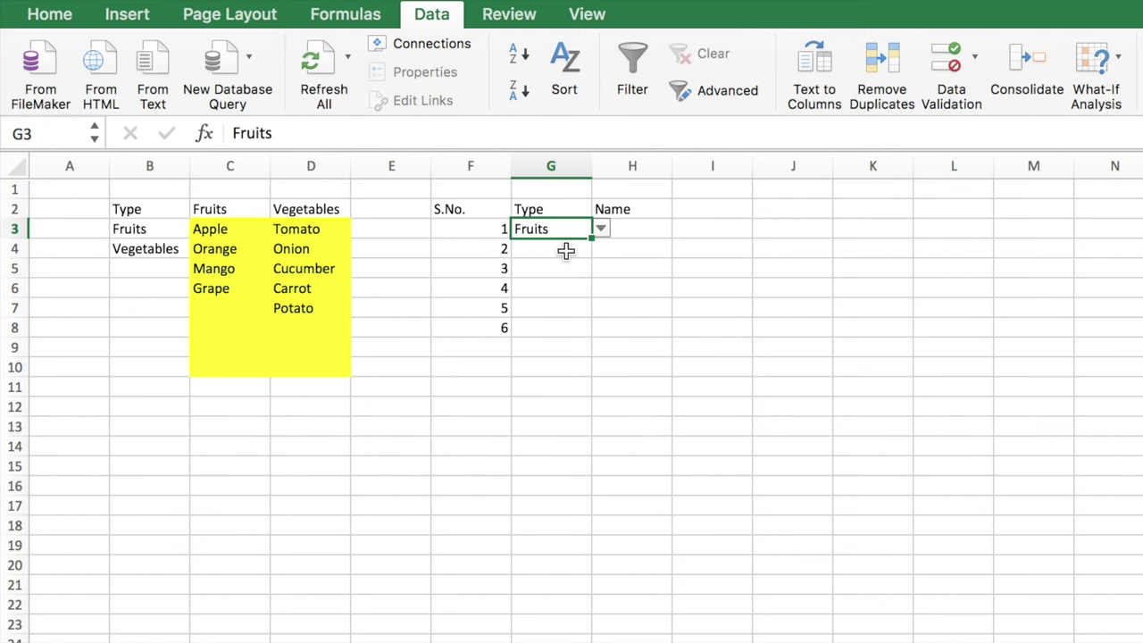
pyautogui.click(553, 248)
pyautogui.click(601, 250)
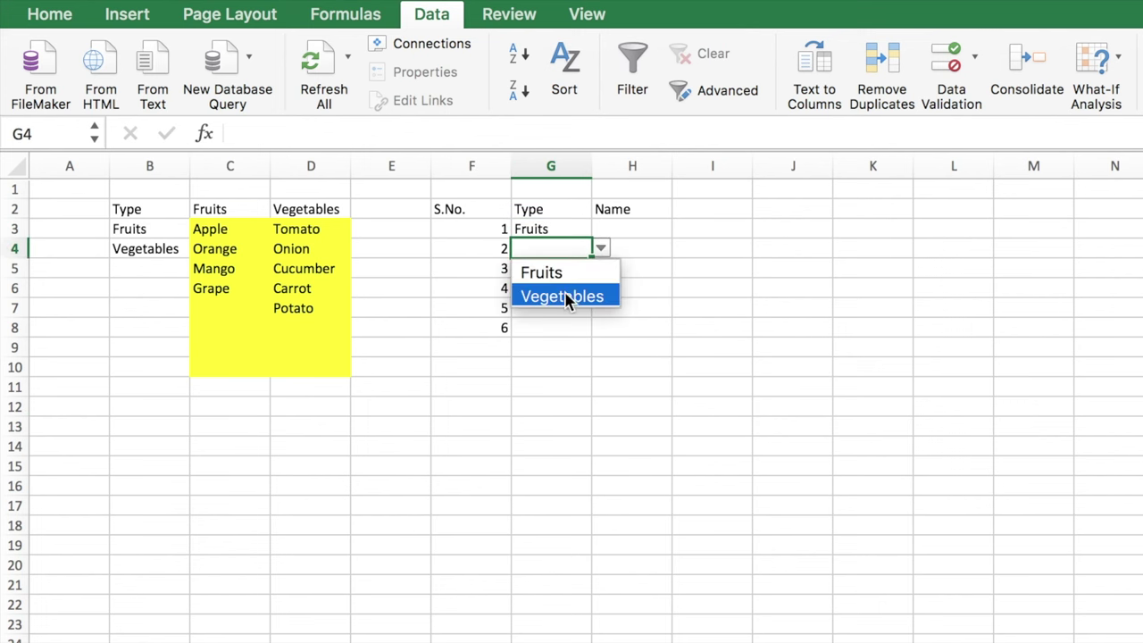
pyautogui.click(570, 294)
pyautogui.click(551, 287)
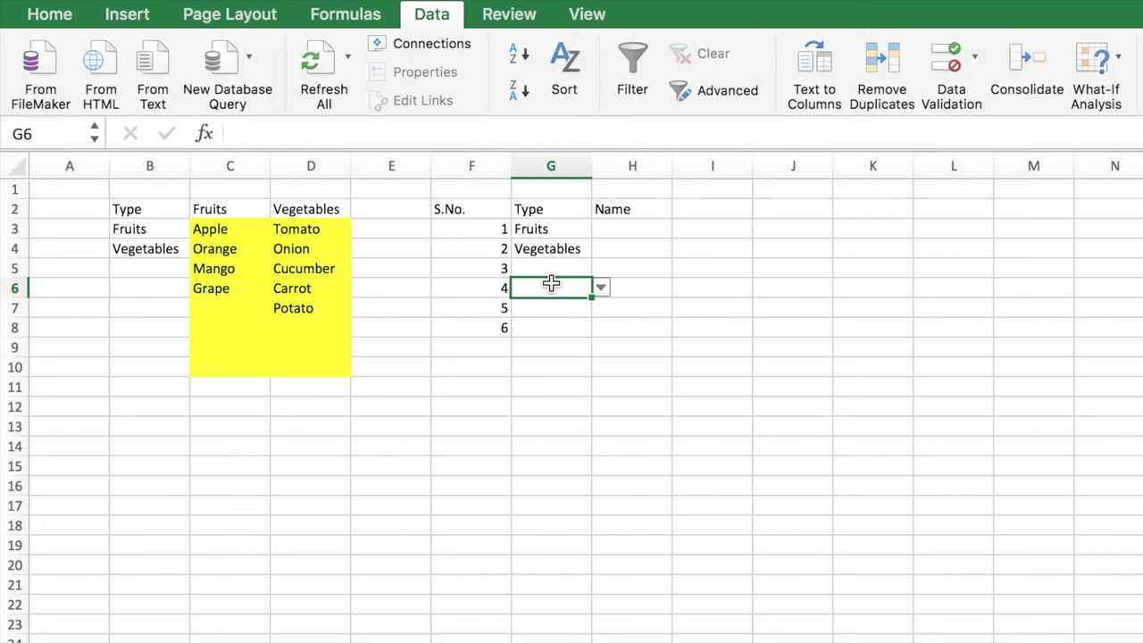
pyautogui.click(614, 229)
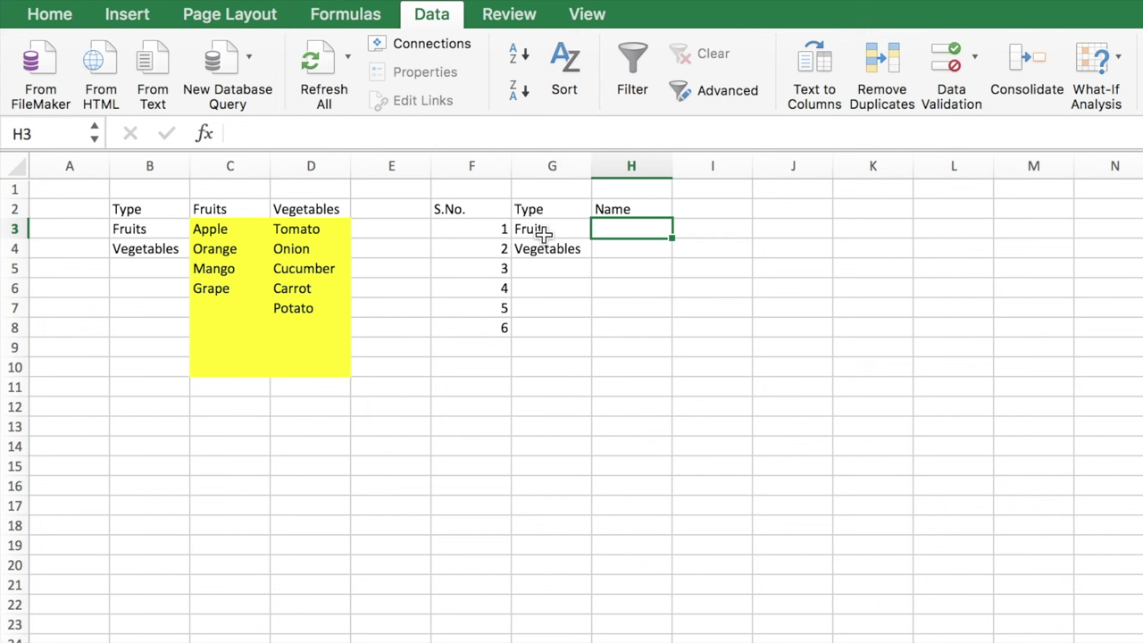
pyautogui.moveTo(246, 231); pyautogui.dragTo(223, 362)
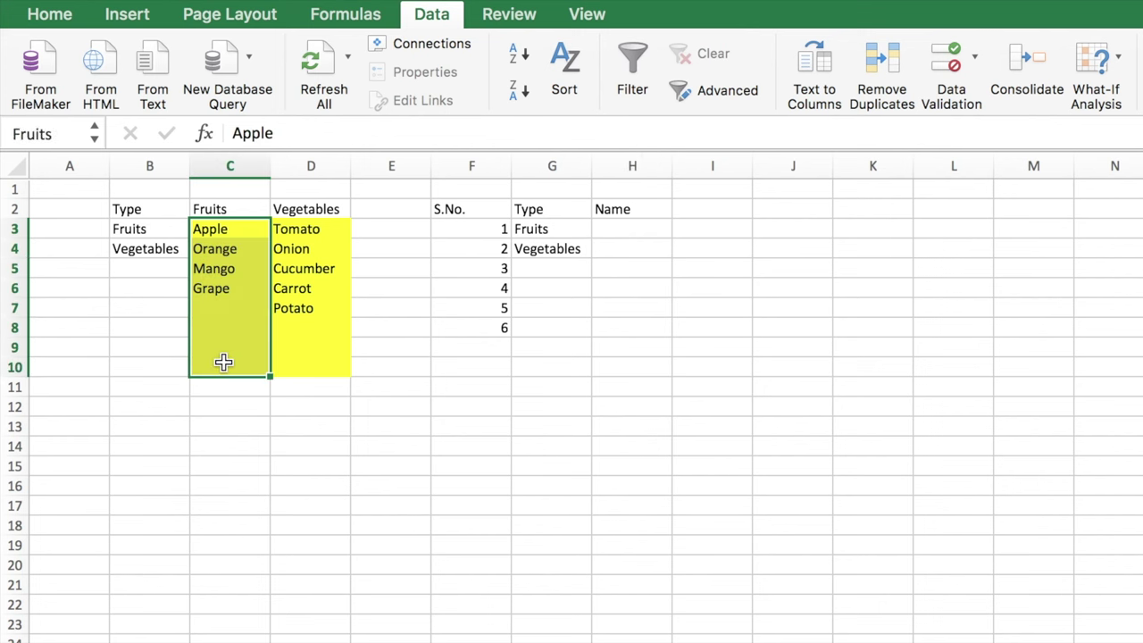
pyautogui.click(577, 249)
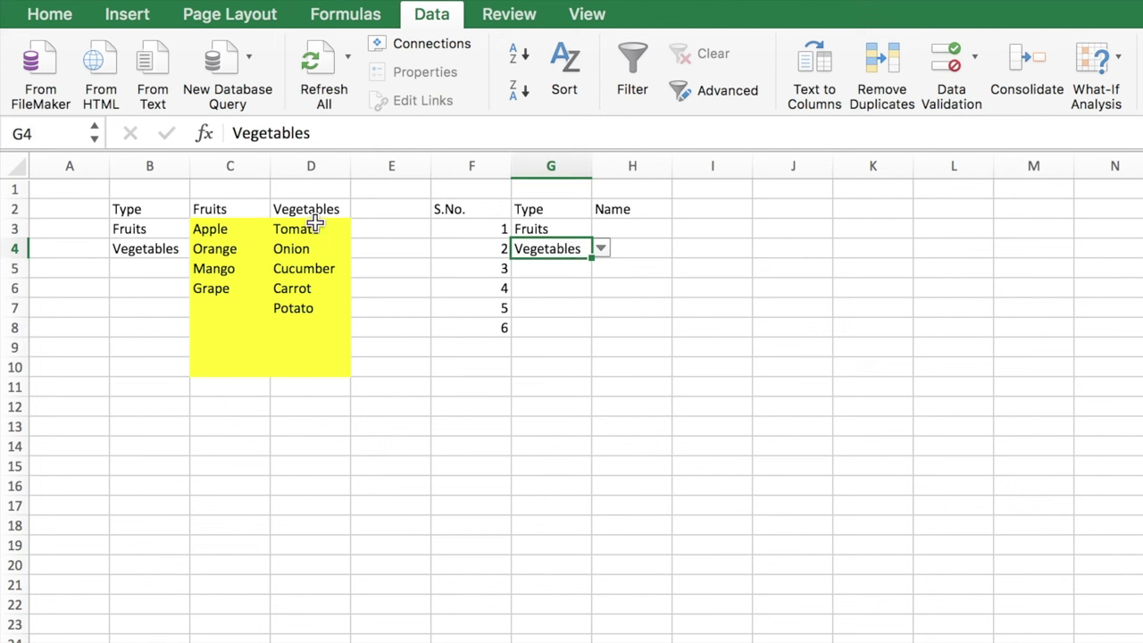
pyautogui.moveTo(301, 229); pyautogui.dragTo(295, 373)
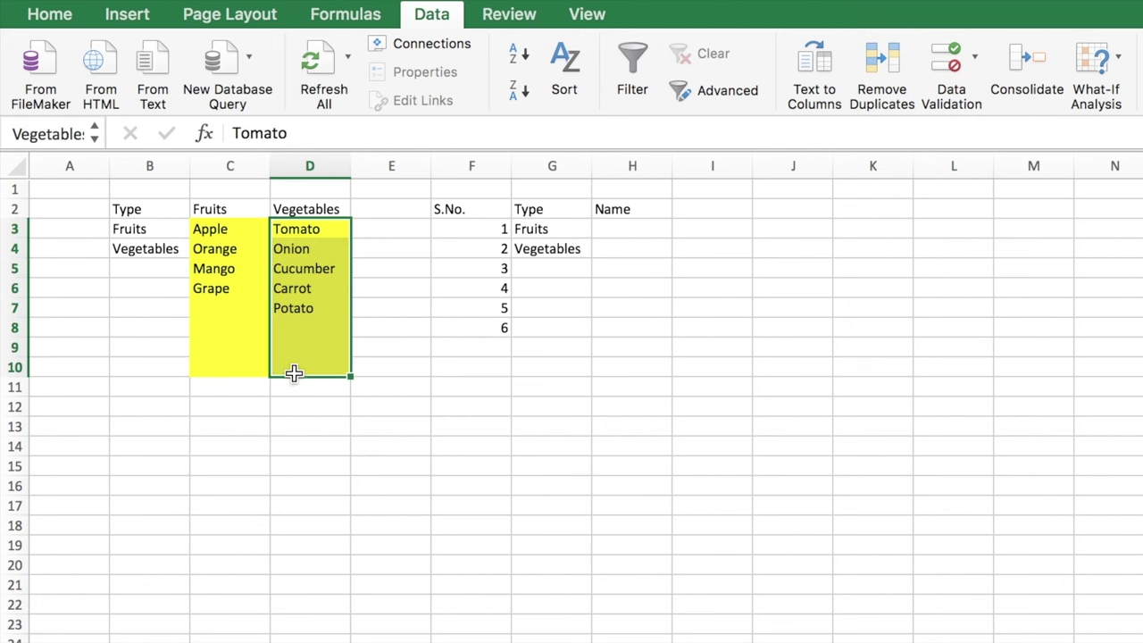
pyautogui.click(618, 231)
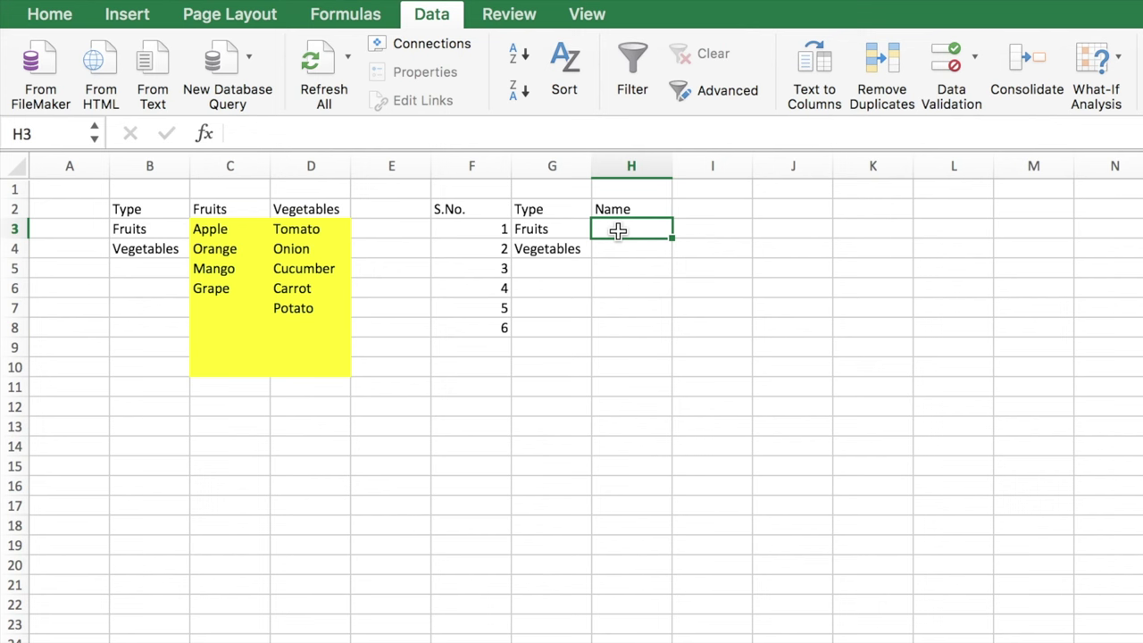
pyautogui.moveTo(618, 230); pyautogui.dragTo(623, 330)
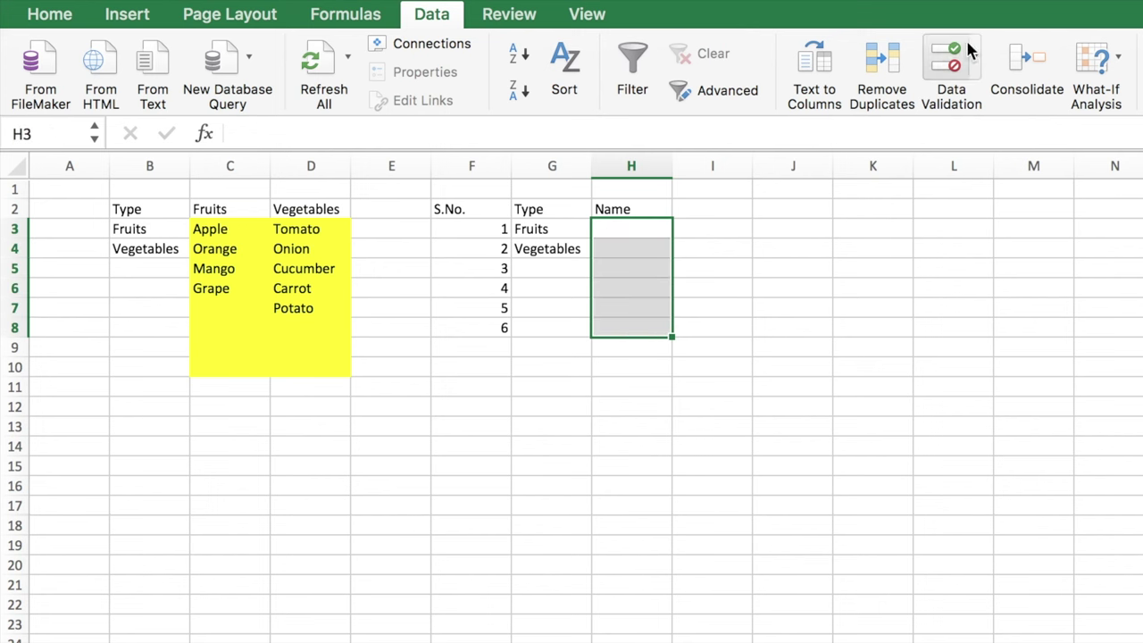
# Set the Name cells' data validation to allow a List
pyautogui.click(976, 61)
pyautogui.click(997, 97)
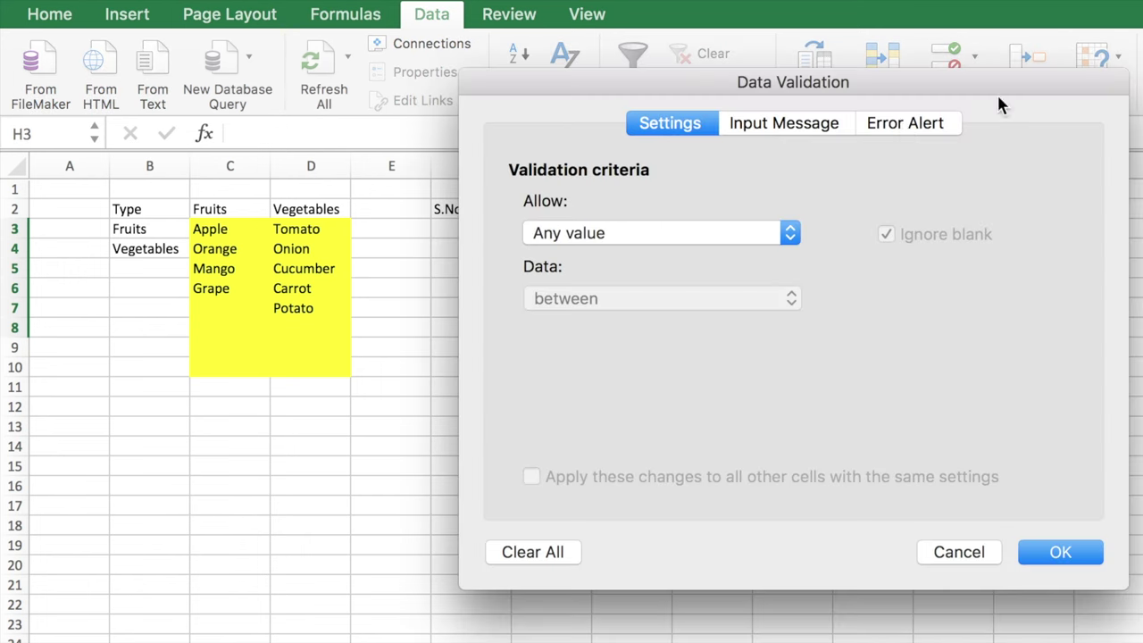
pyautogui.click(791, 232)
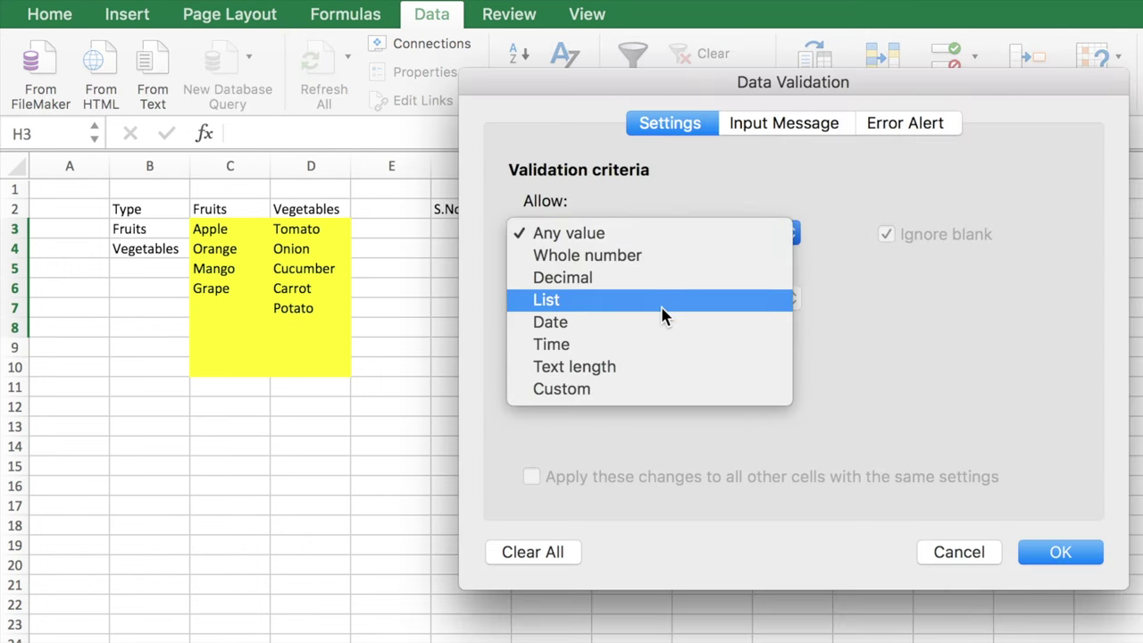
pyautogui.click(663, 308)
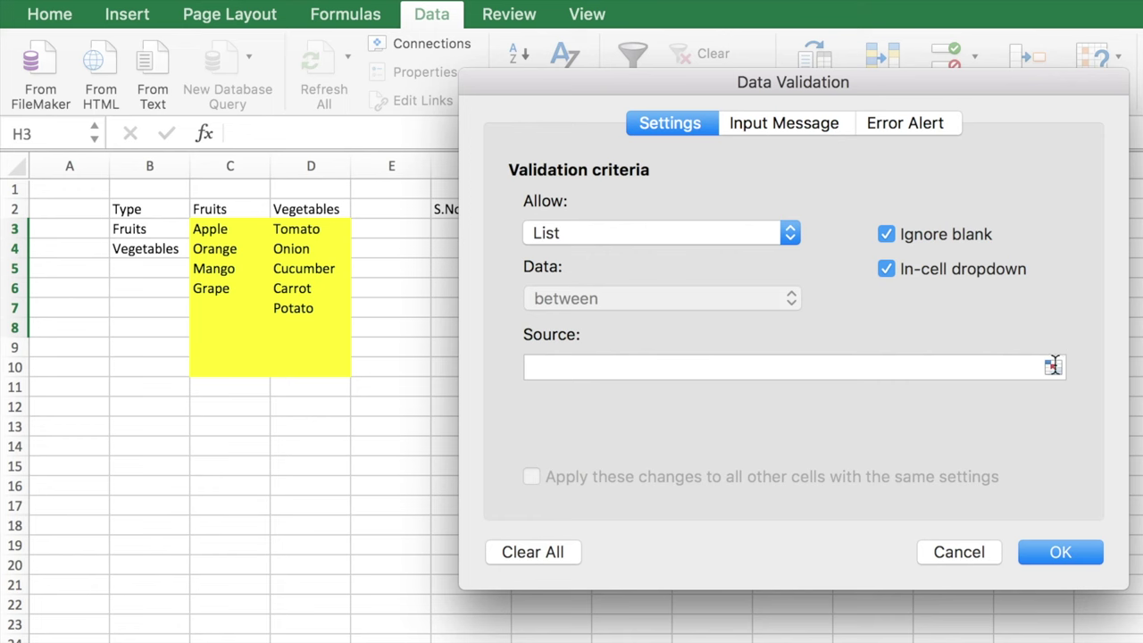
pyautogui.click(982, 369)
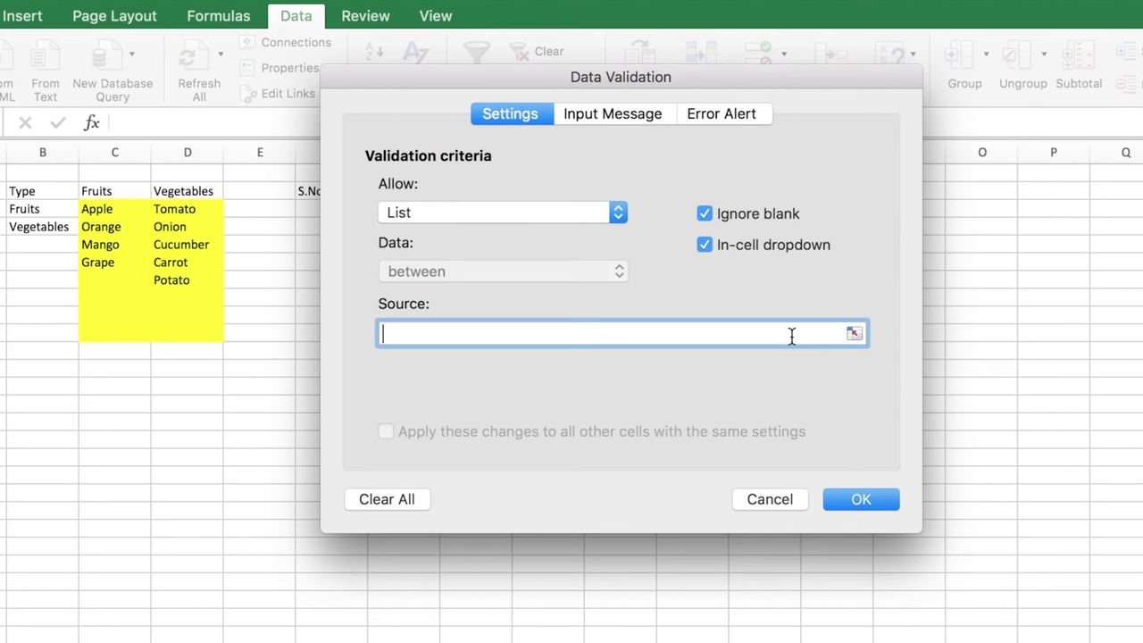
# Enter =Indirect(G3) with a relative G3 reference as the list source and confirm
pyautogui.write('=Indirect(')
pyautogui.moveTo(523, 77); pyautogui.dragTo(763, 79)
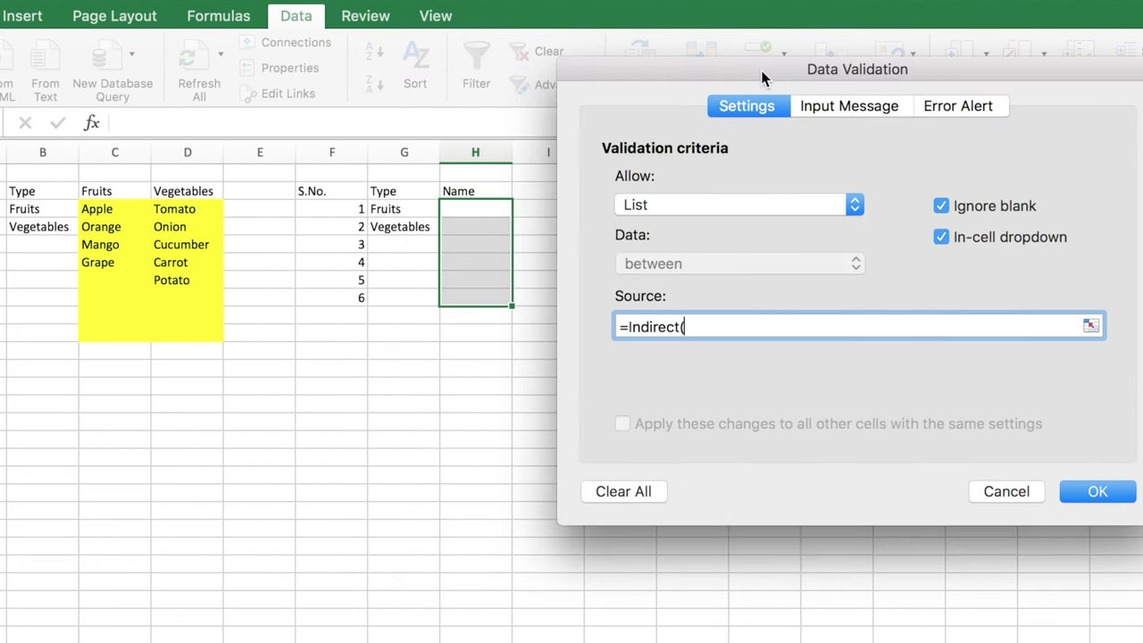
pyautogui.click(399, 213)
pyautogui.write(')')
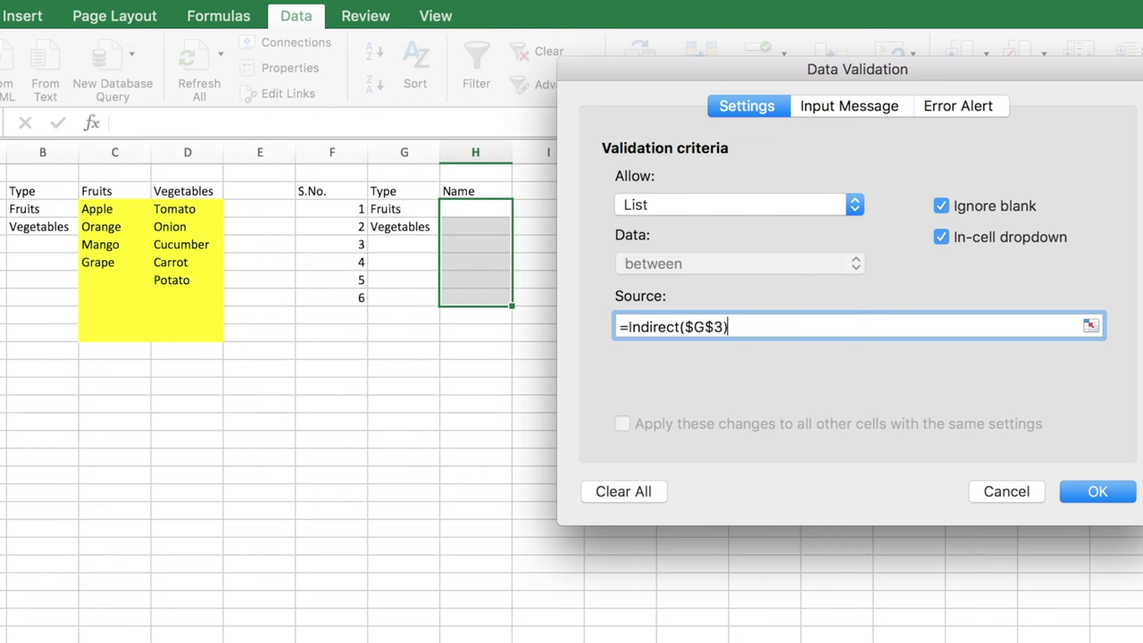
pyautogui.click(714, 327)
pyautogui.press('BackSpace')
pyautogui.click(693, 327)
pyautogui.press('BackSpace')
pyautogui.click(1107, 496)
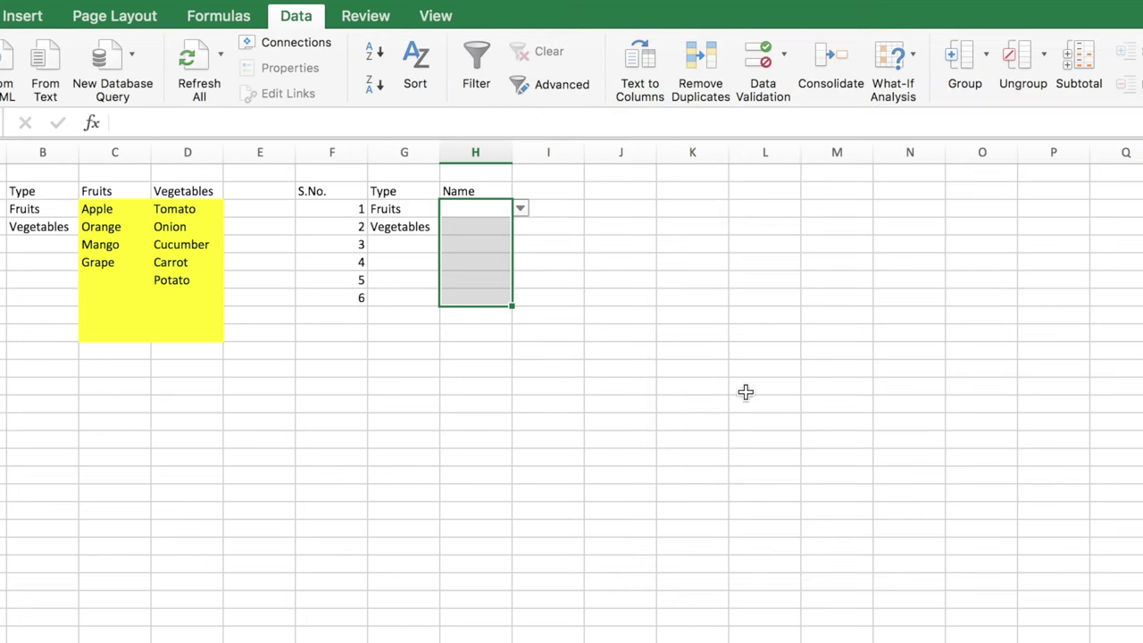
# Choose Apple in H3 and Cucumber in H4 from their dependent Name drop-downs
pyautogui.click(349, 399)
pyautogui.click(423, 206)
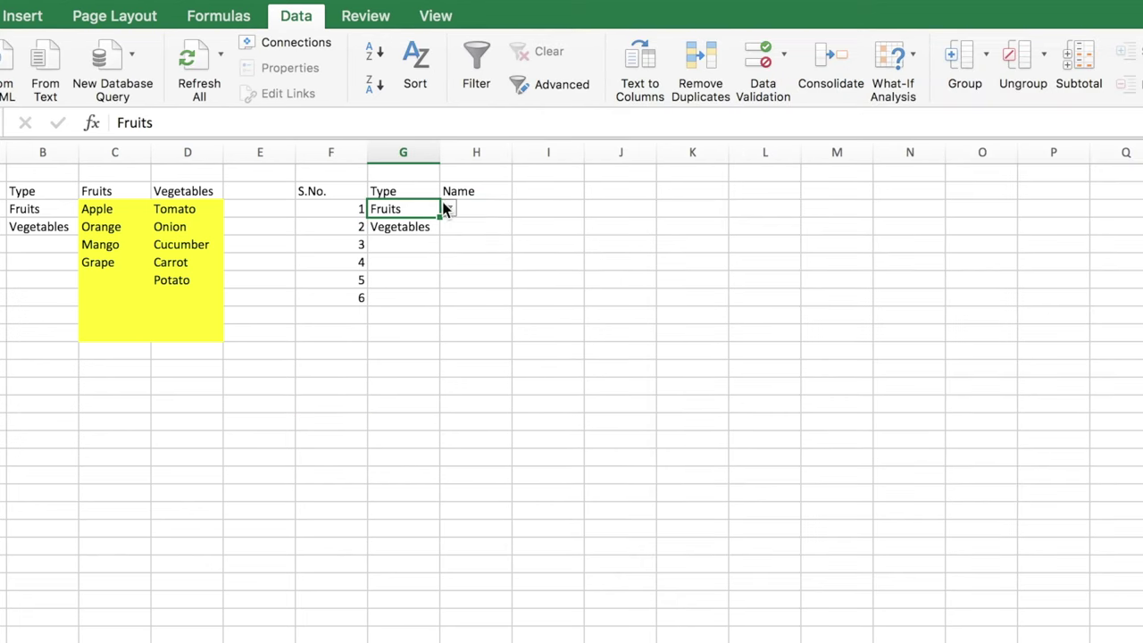
pyautogui.click(487, 207)
pyautogui.click(523, 209)
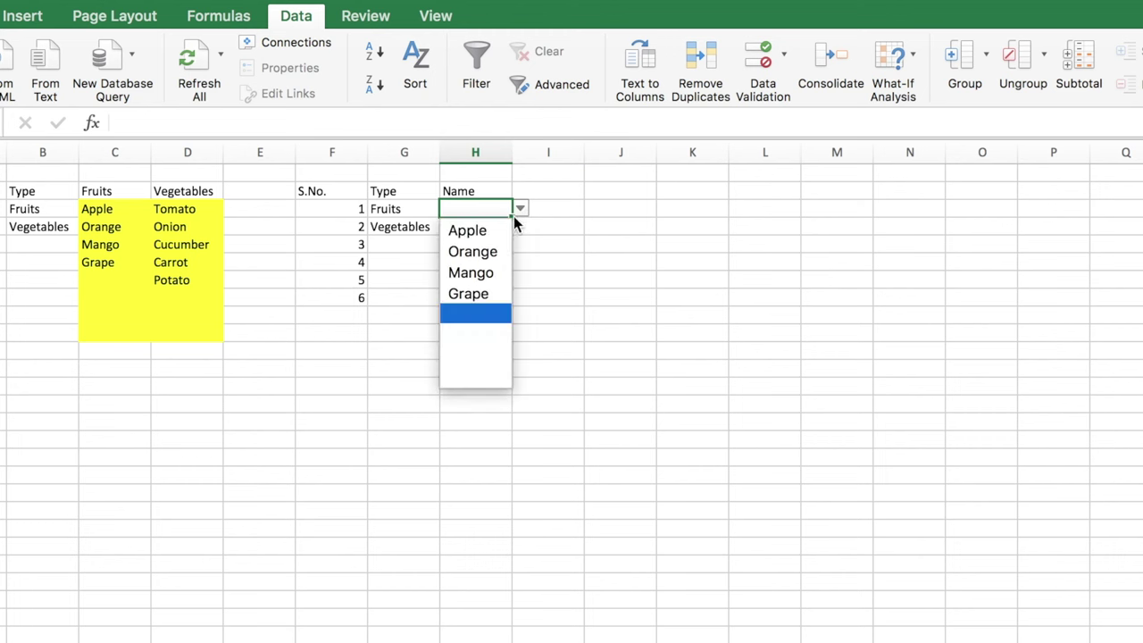
pyautogui.click(495, 231)
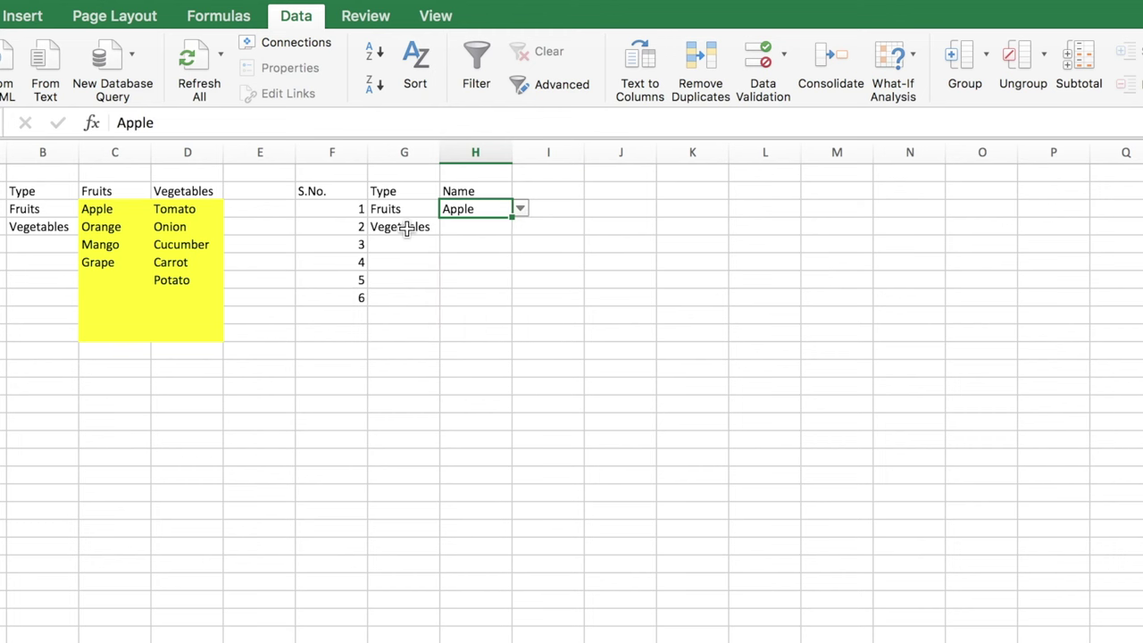
pyautogui.click(407, 228)
pyautogui.click(473, 226)
pyautogui.click(522, 228)
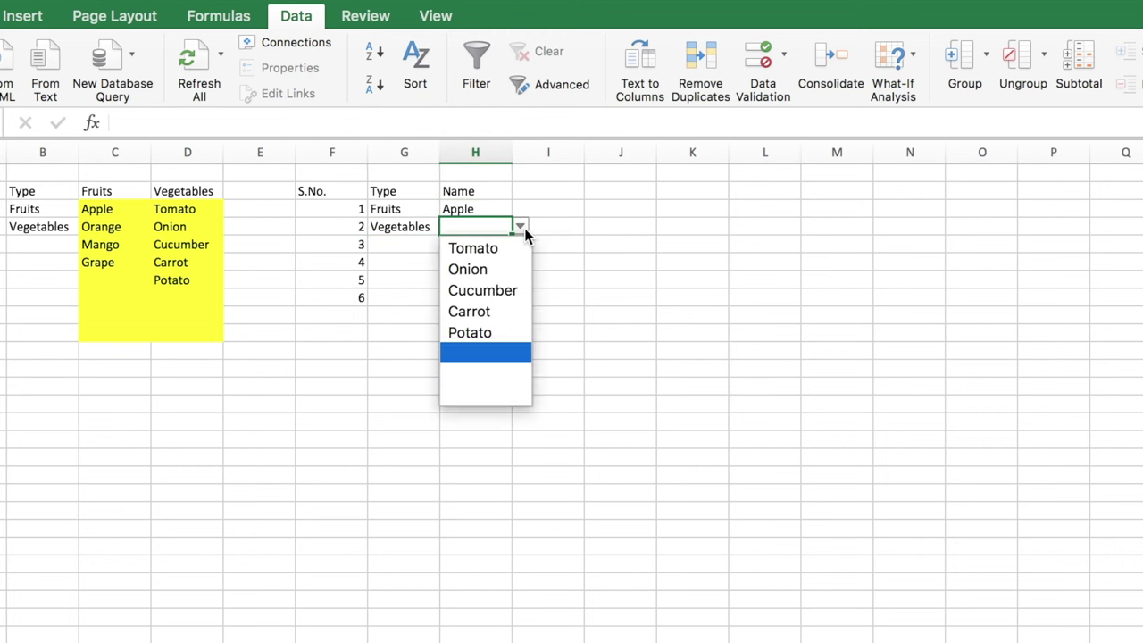
pyautogui.click(497, 290)
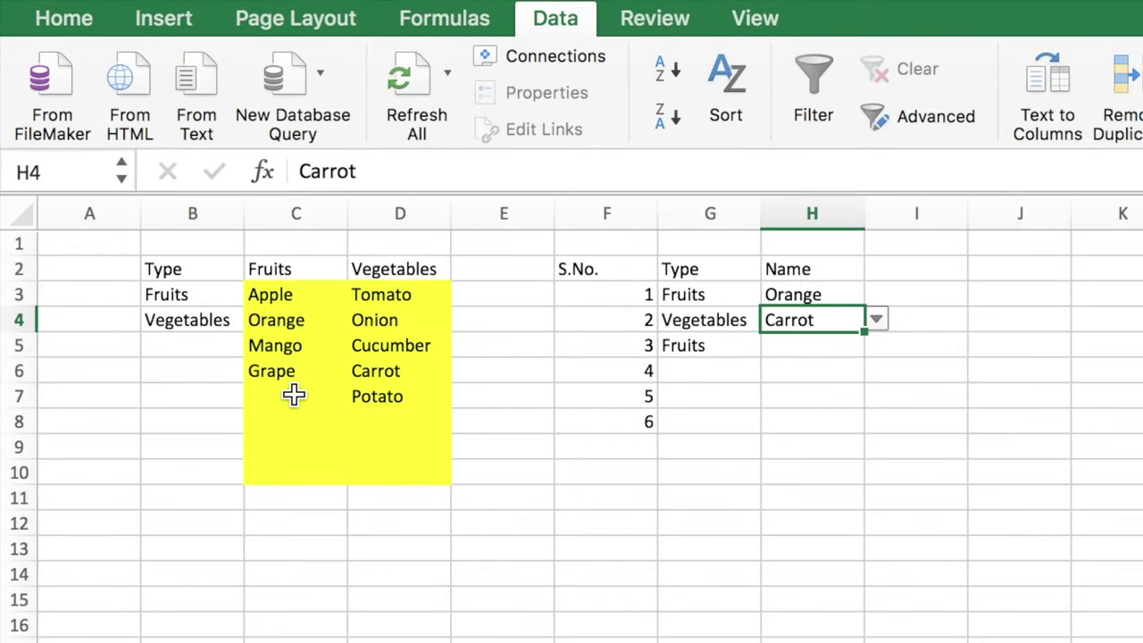
# Add Watermelon to the Fruits list in cell C7
pyautogui.click(293, 395)
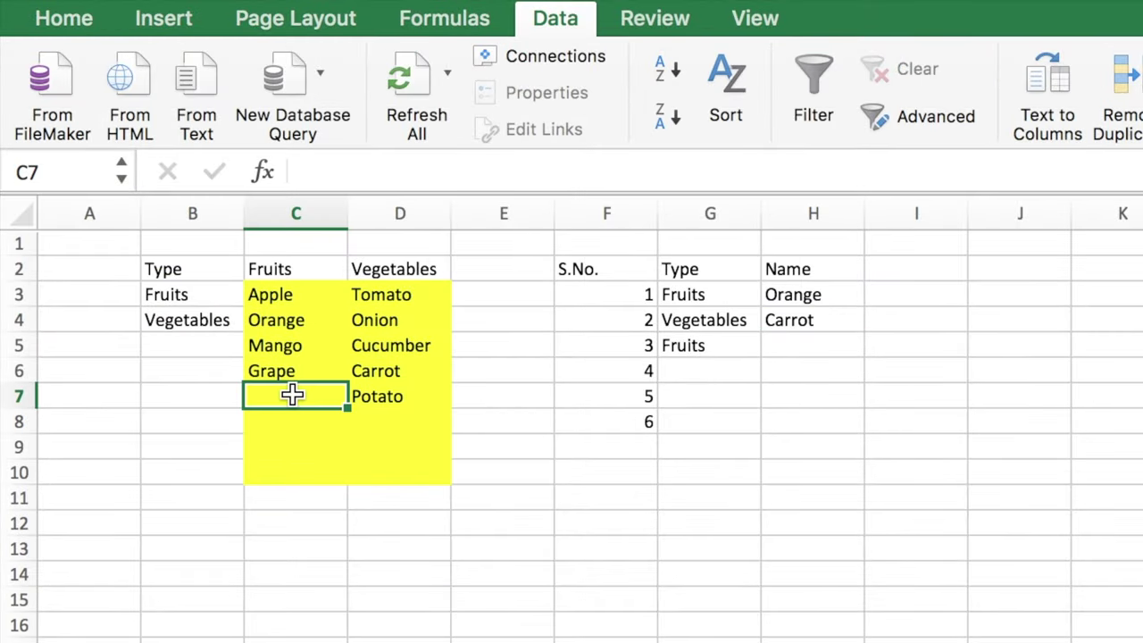
pyautogui.write('Watermelon')
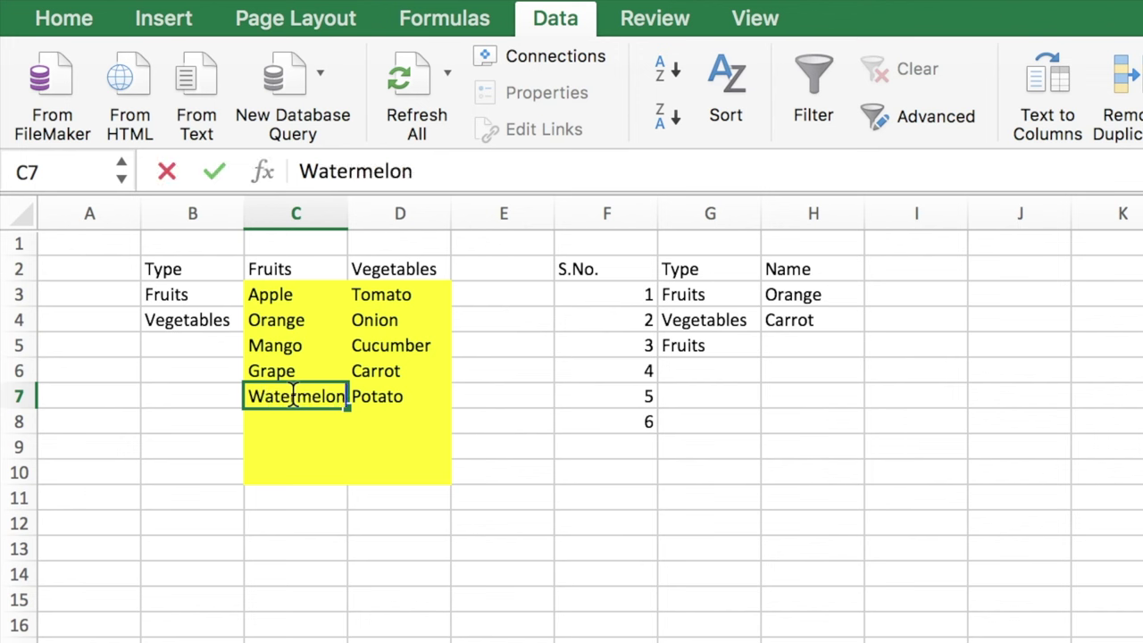
pyautogui.press('Return')
# Choose Watermelon as H5's Name from its fruit drop-down
pyautogui.click(812, 347)
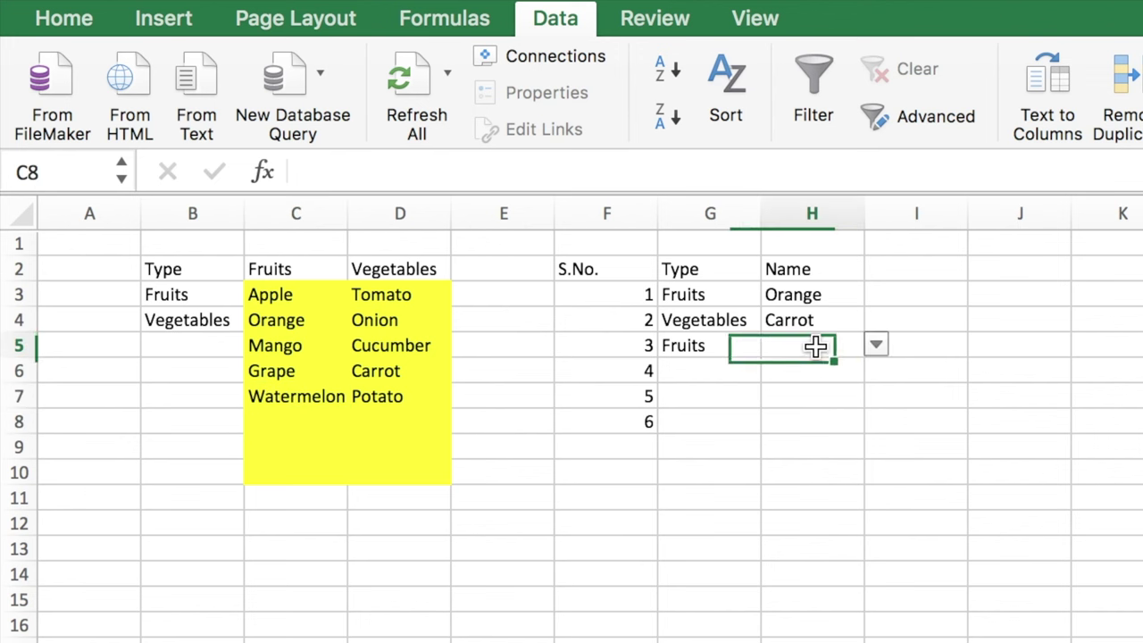
pyautogui.click(877, 346)
pyautogui.click(860, 500)
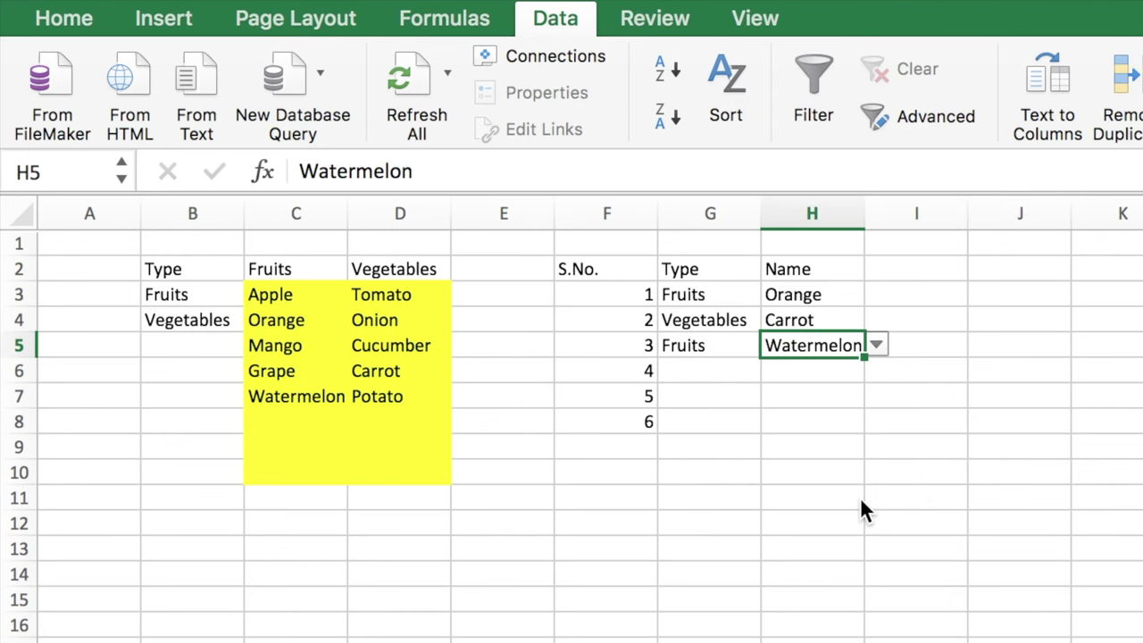
pyautogui.click(738, 352)
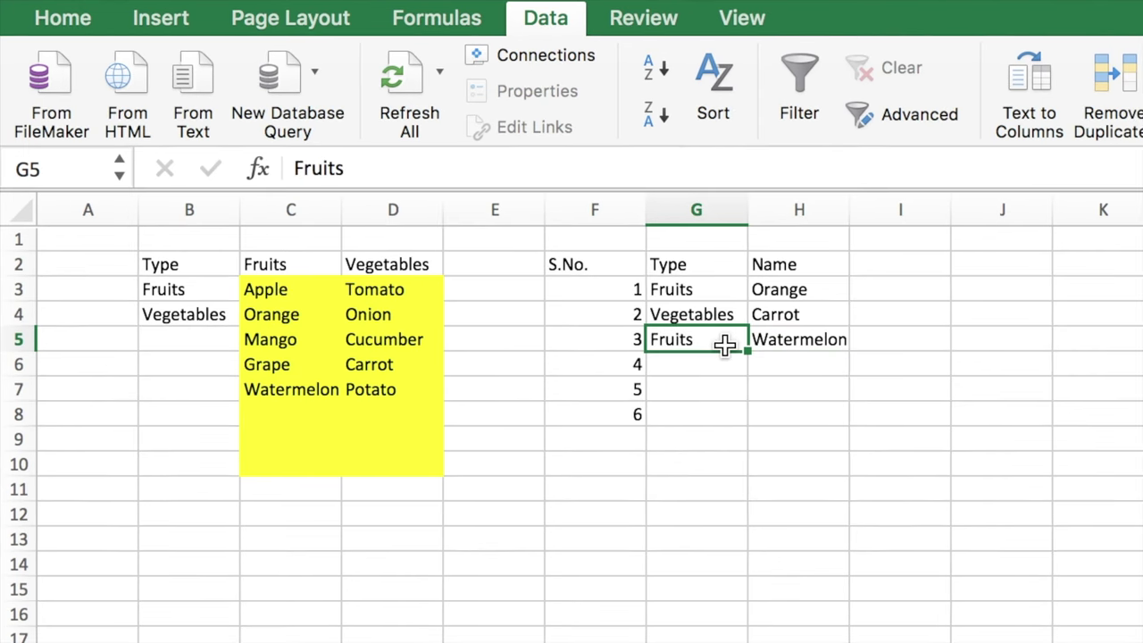